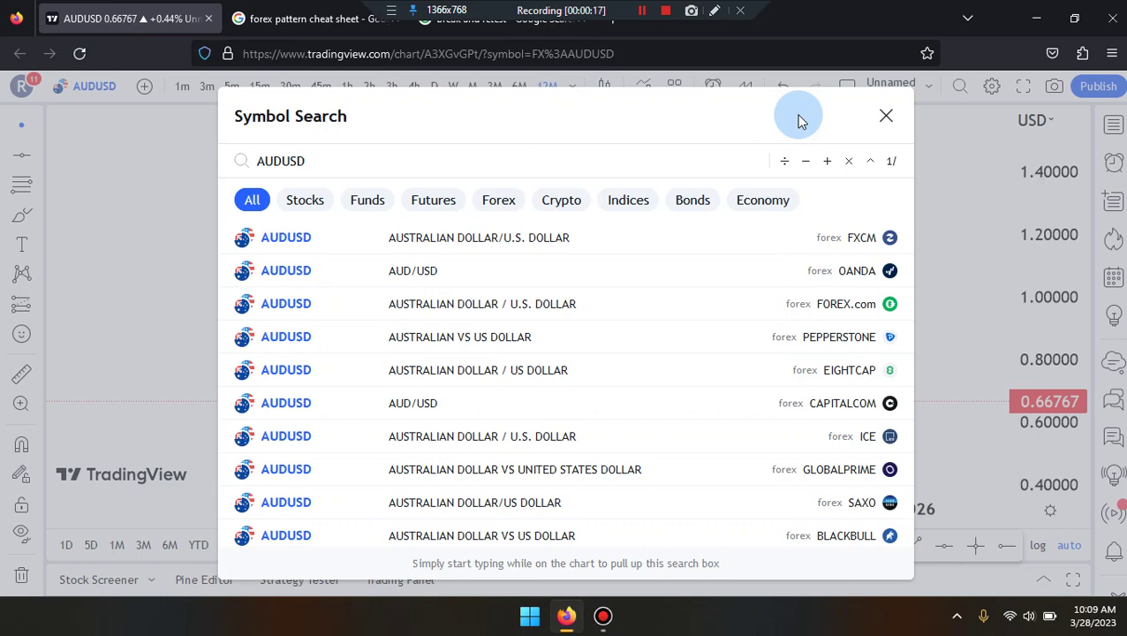
# Close the symbol search to show the yearly AUDUSD chart and pick the Horizontal Line tool
pyautogui.click(885, 115)
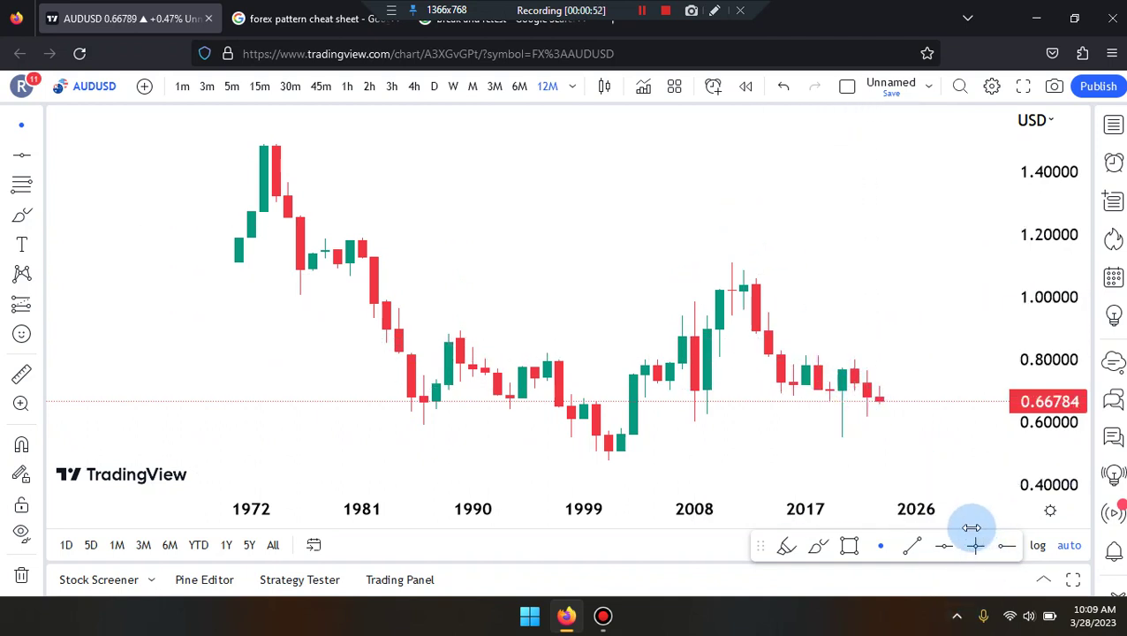
pyautogui.click(944, 545)
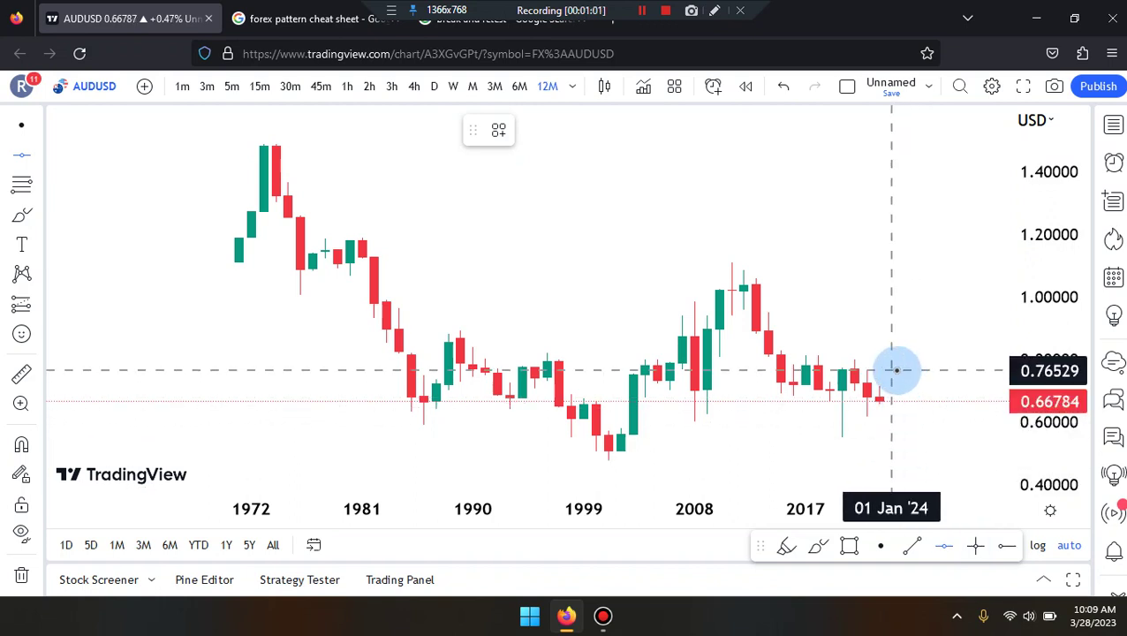
# Place horizontal levels at 0.76793, 0.72030, 0.55623 and 0.61974 on the yearly chart
pyautogui.click(834, 369)
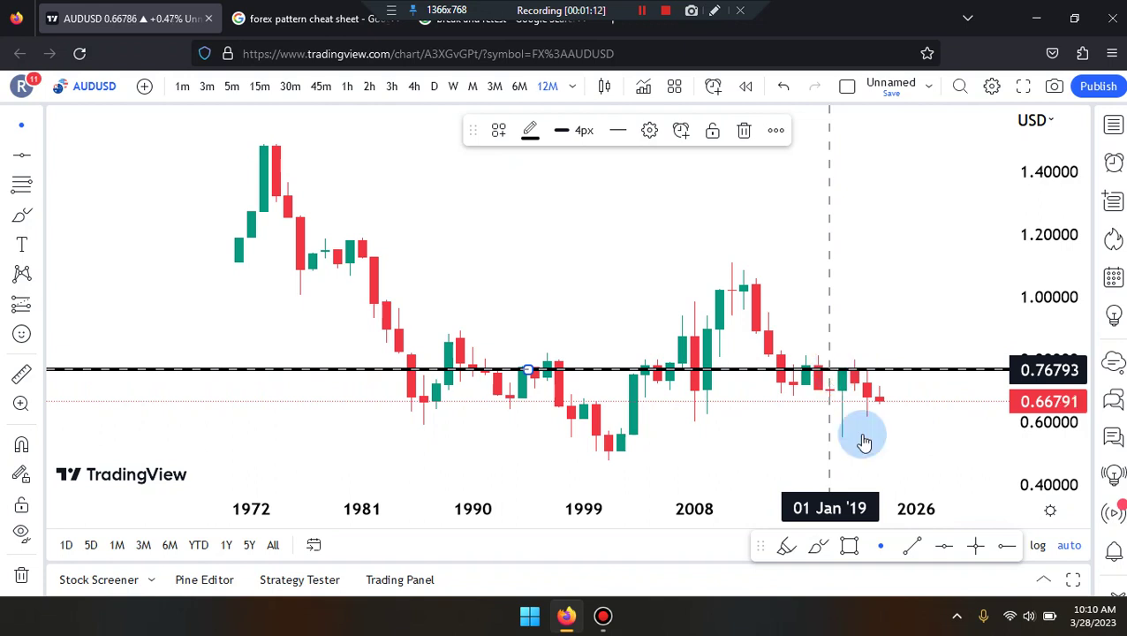
pyautogui.click(944, 545)
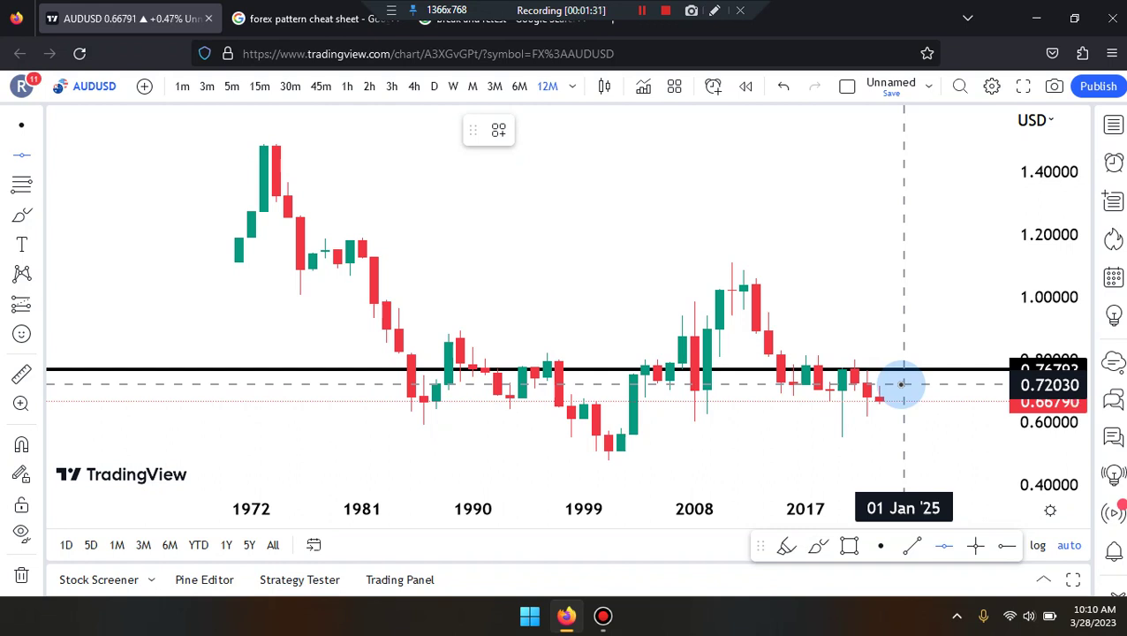
pyautogui.click(902, 384)
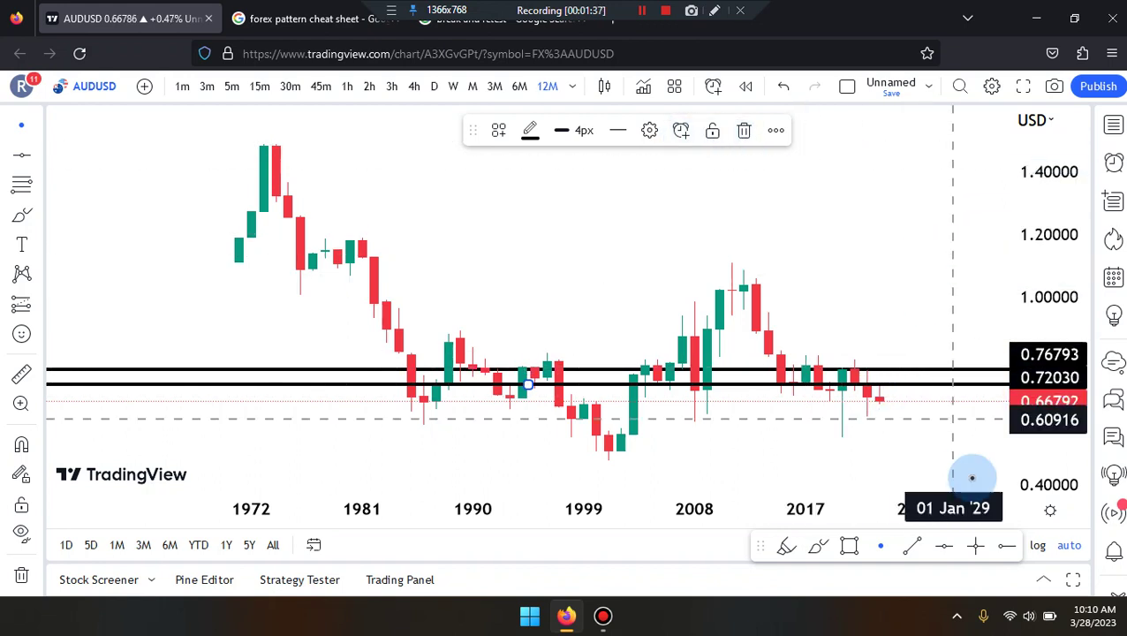
pyautogui.click(943, 547)
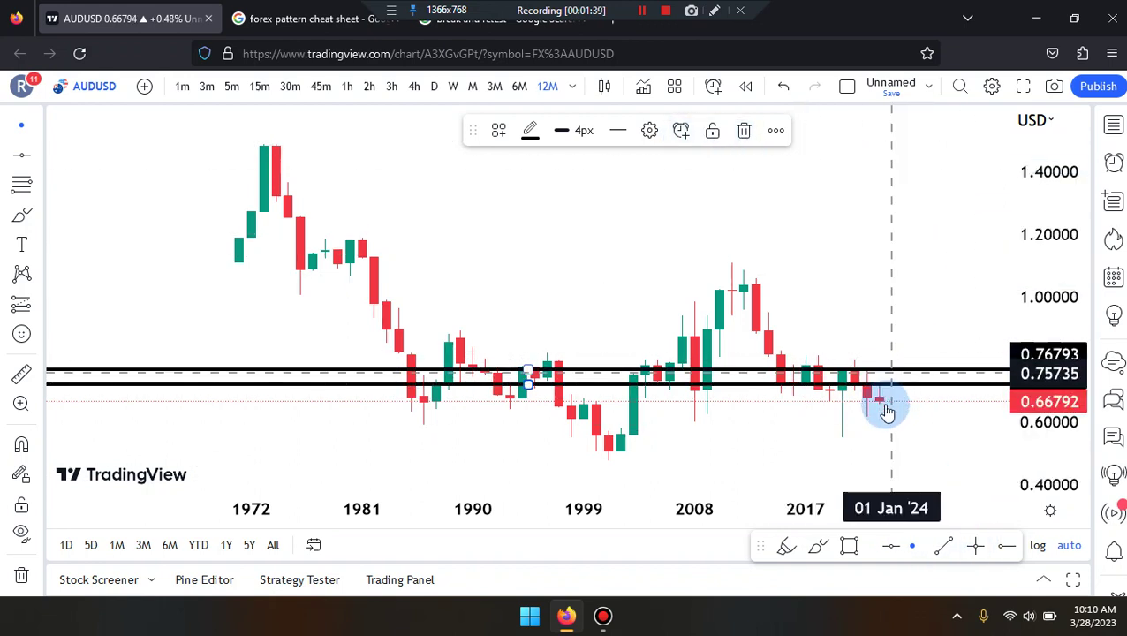
pyautogui.click(880, 545)
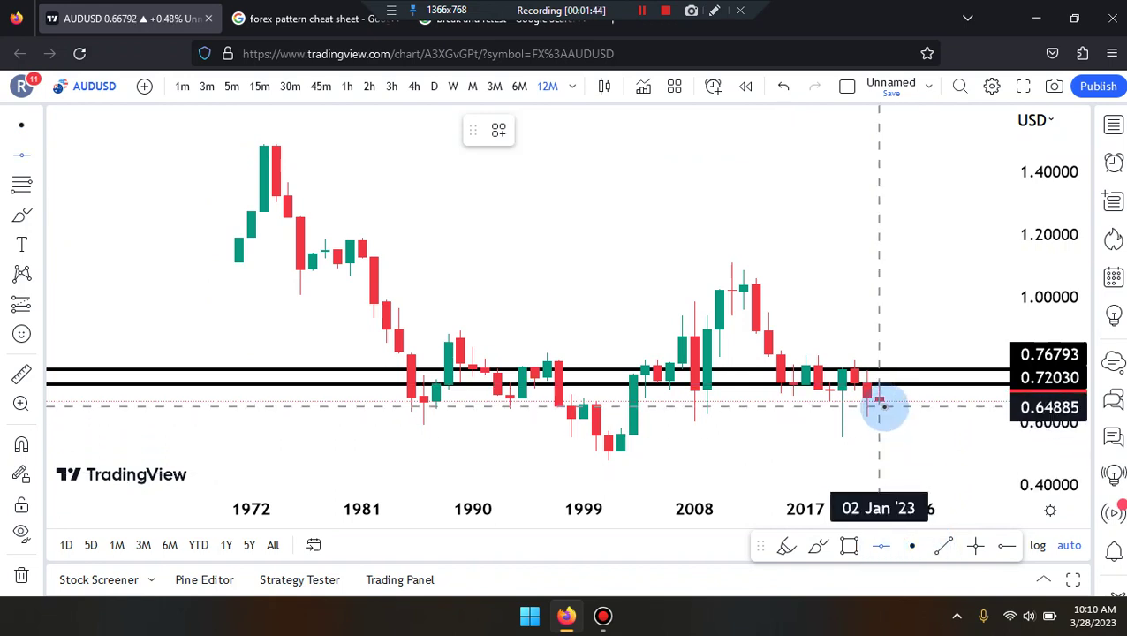
pyautogui.click(822, 435)
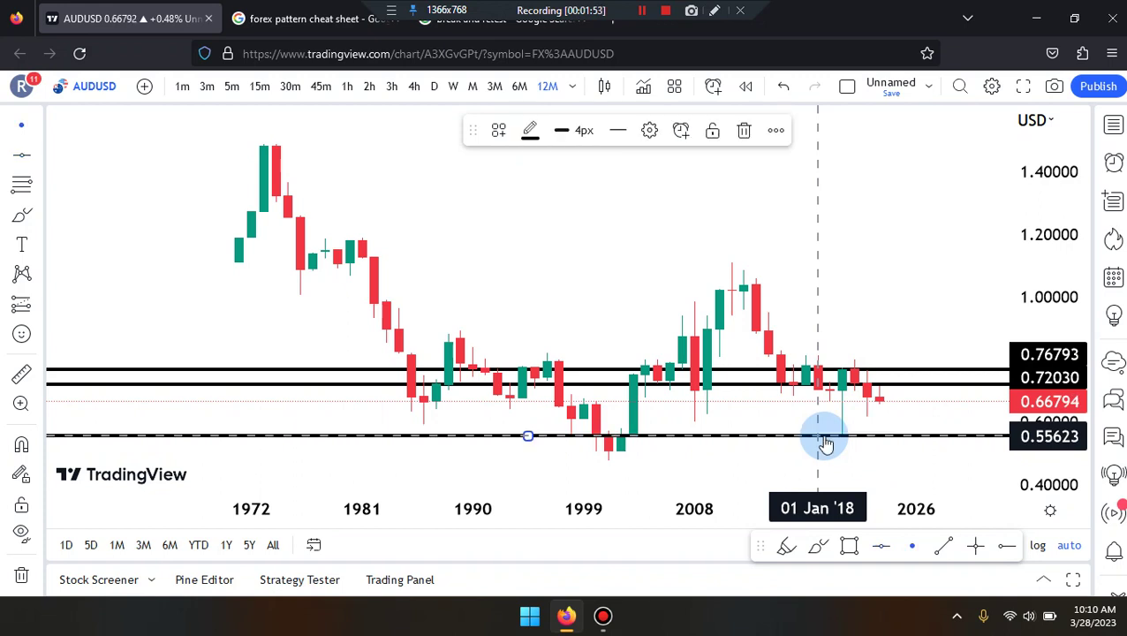
pyautogui.click(880, 549)
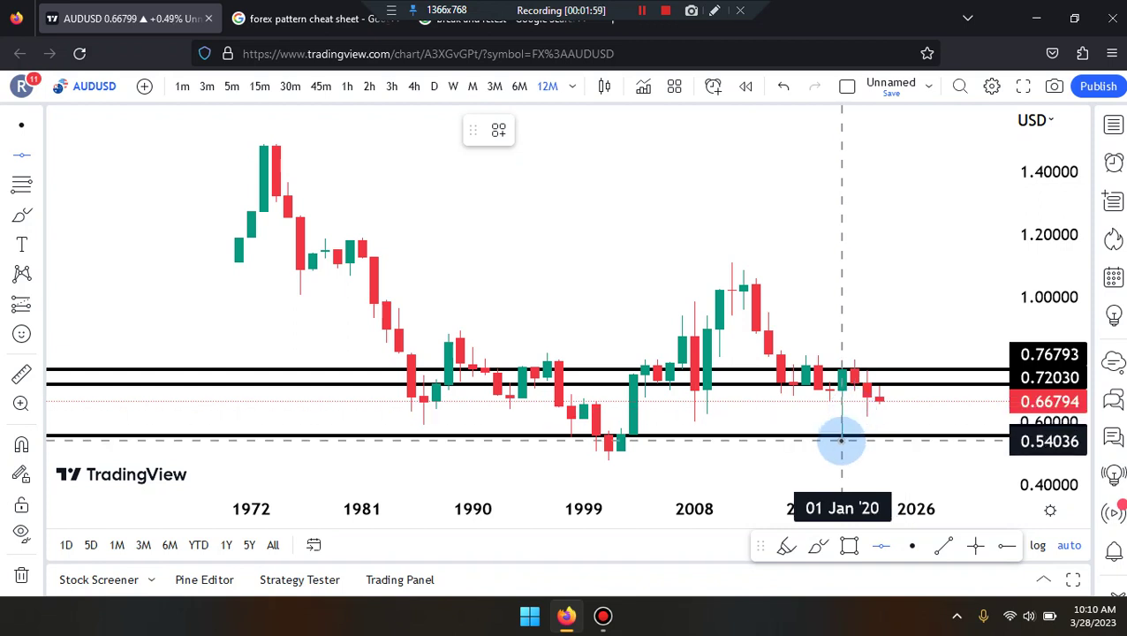
pyautogui.click(843, 435)
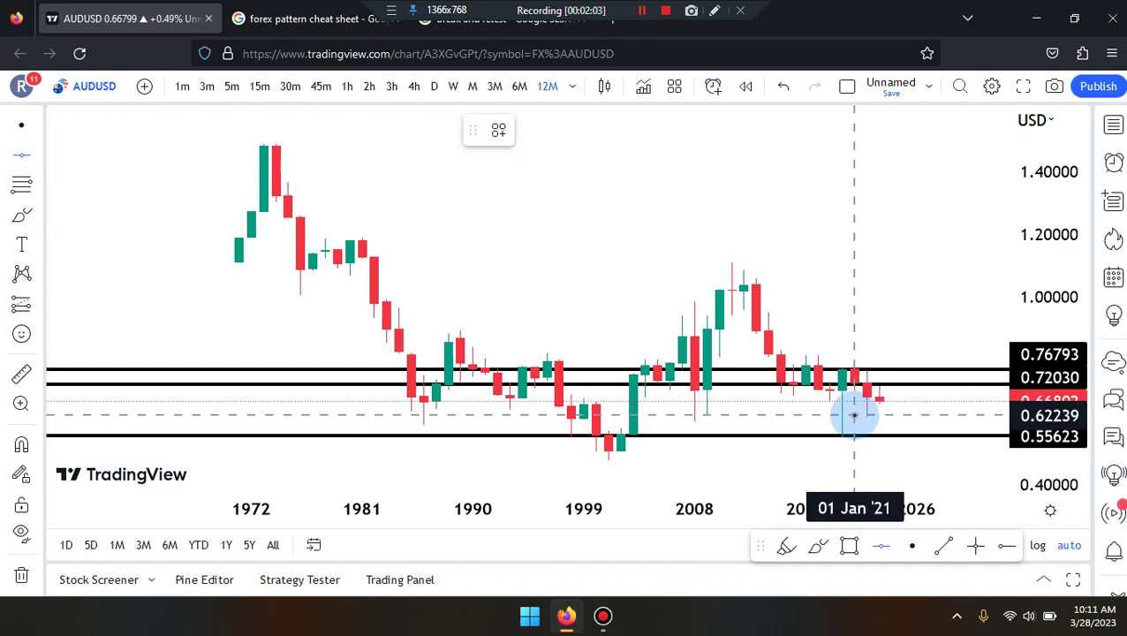
pyautogui.click(866, 415)
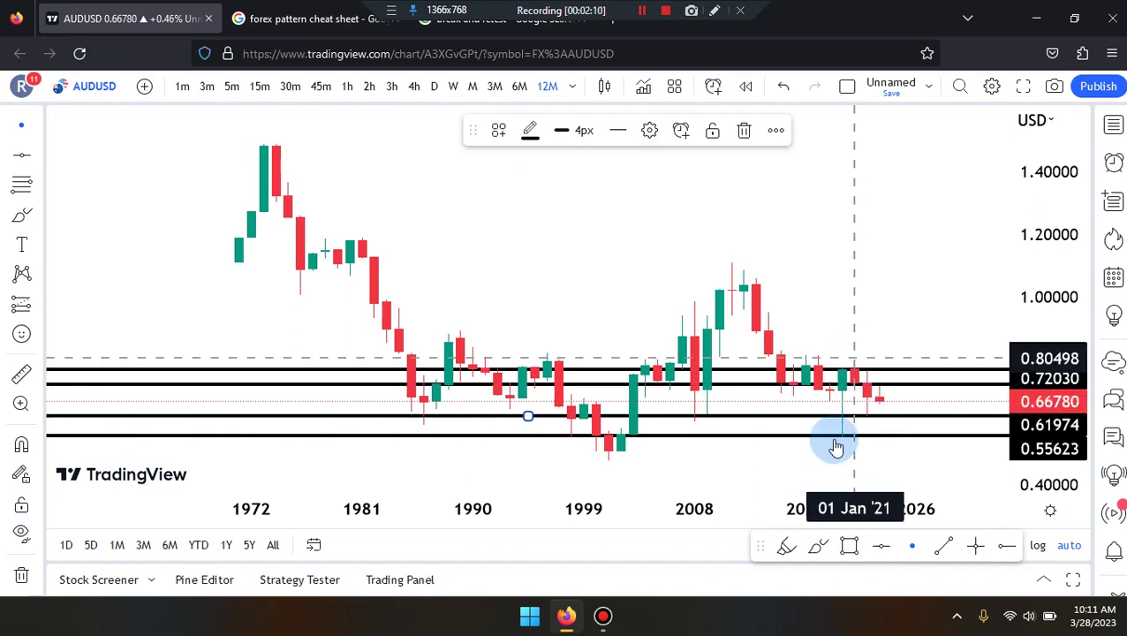
pyautogui.click(835, 445)
pyautogui.scroll(2, 866, 353)
# Zoom in, switch to the Brush, and sketch then undo a curved stroke over recent candles
pyautogui.scroll(2, 866, 353)
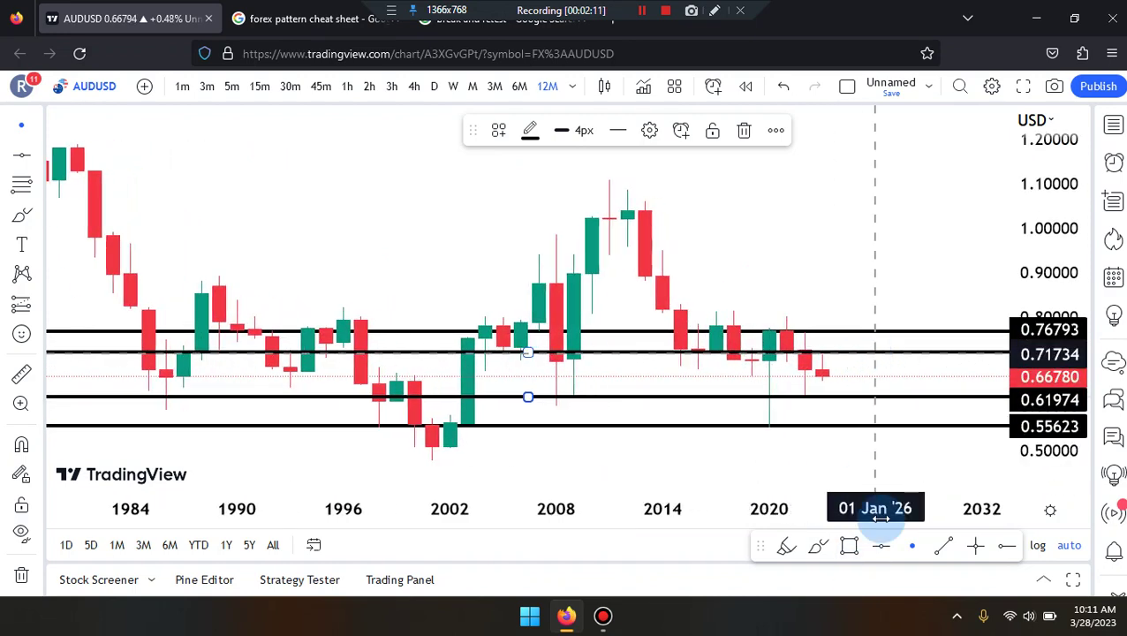
pyautogui.click(785, 548)
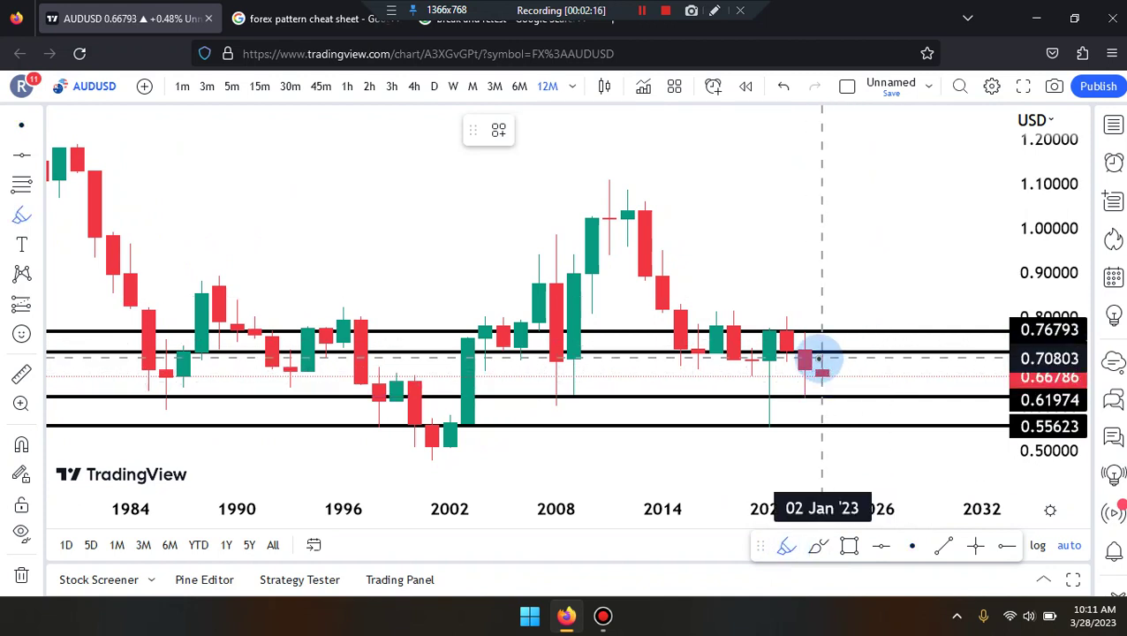
pyautogui.moveTo(765, 351)
pyautogui.mouseDown()
pyautogui.moveTo(800, 344)
pyautogui.moveTo(840, 402)
pyautogui.moveTo(830, 244)
pyautogui.moveTo(691, 202)
pyautogui.moveTo(684, 215)
pyautogui.mouseUp()
pyautogui.hotkey('ctrl', 'z')
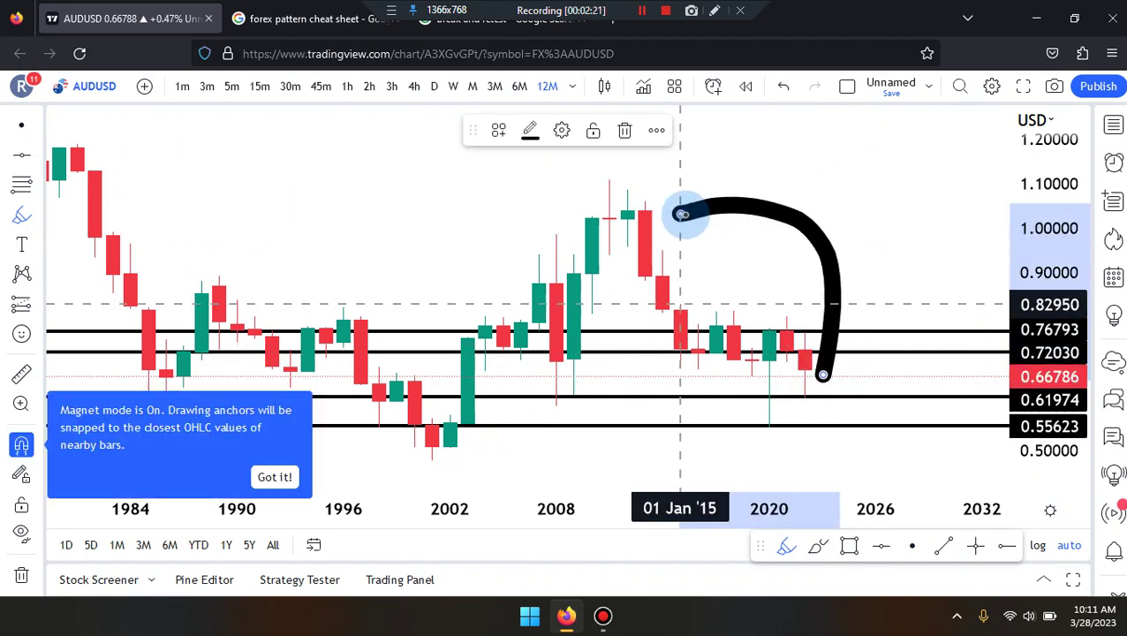
pyautogui.hotkey('ctrl', 'z')
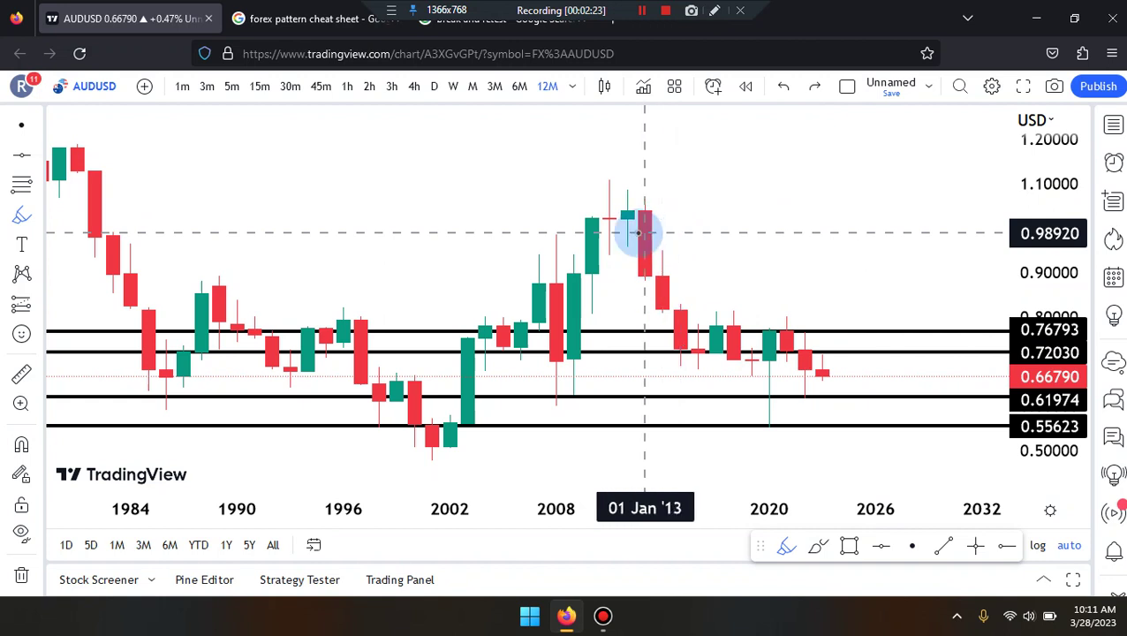
# Sketch a neckline across the 2008–2014 highs and a left shoulder, undoing the stray segment
pyautogui.moveTo(385, 248); pyautogui.dragTo(698, 252)
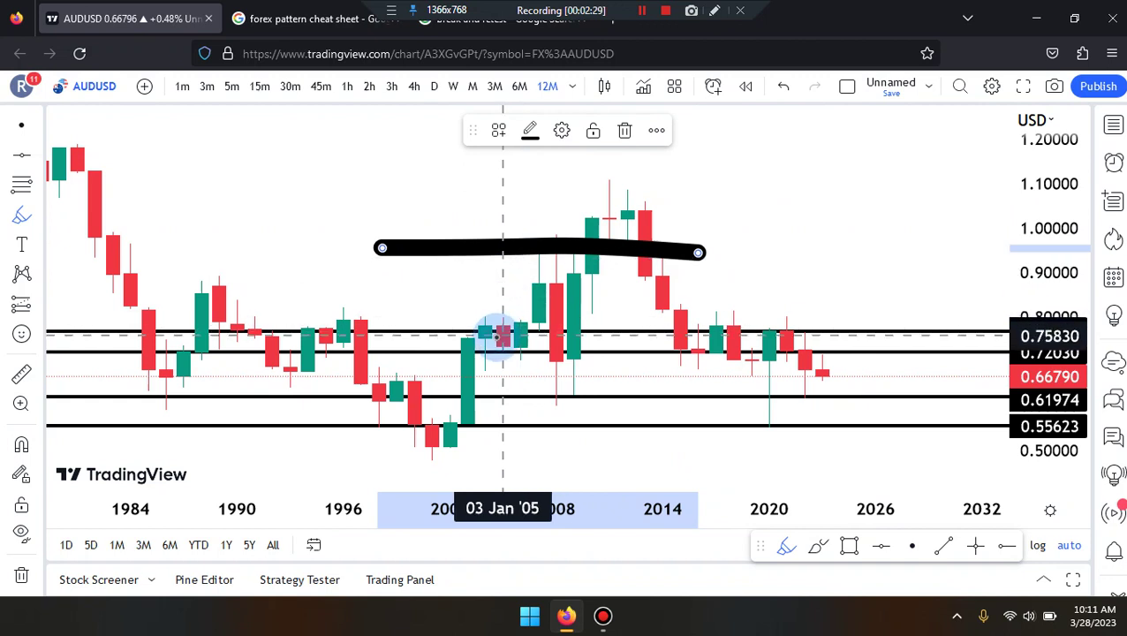
pyautogui.moveTo(502, 333)
pyautogui.mouseDown()
pyautogui.moveTo(530, 256)
pyautogui.moveTo(567, 320)
pyautogui.moveTo(599, 281)
pyautogui.mouseUp()
pyautogui.moveTo(624, 188); pyautogui.dragTo(680, 334)
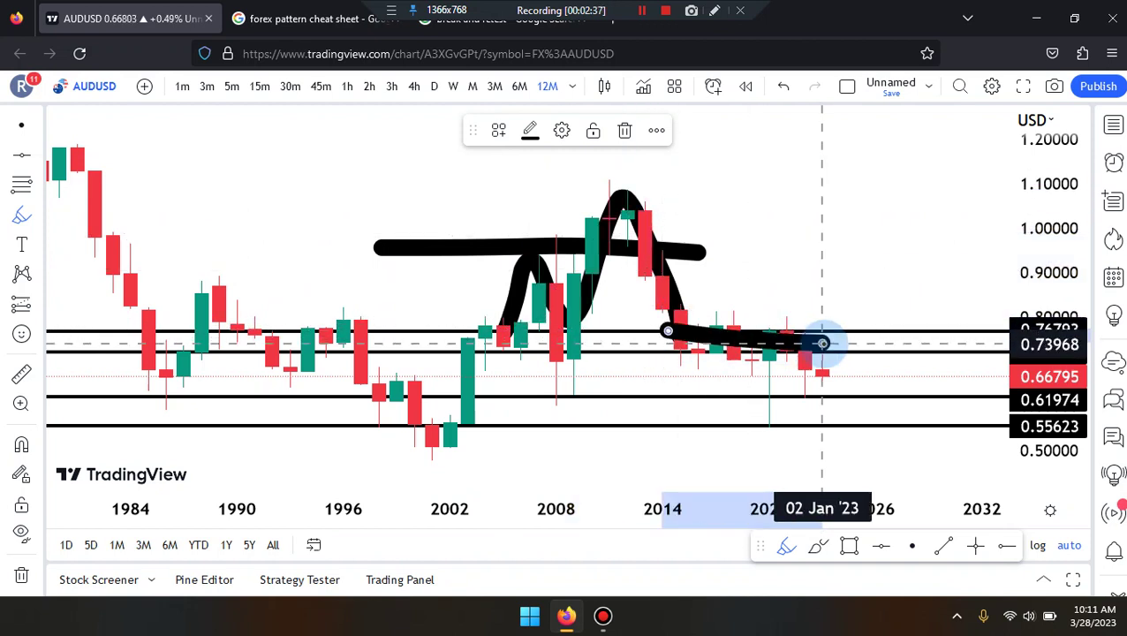
pyautogui.hotkey('ctrl', 'z')
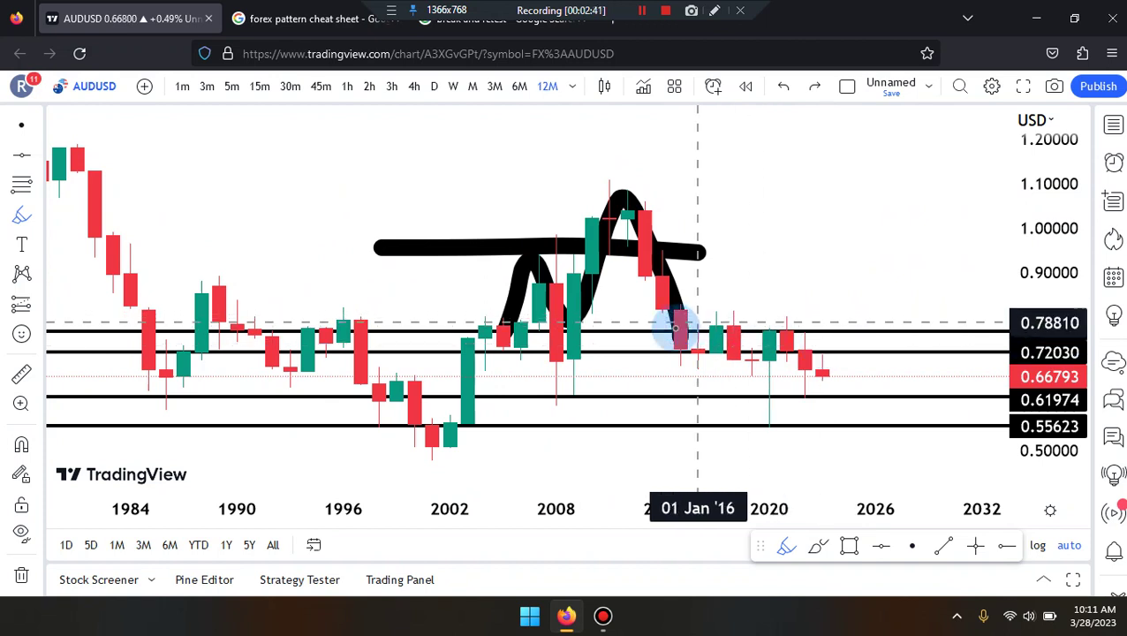
# Sketch wave strokes and a 0.66 line by the recent candles, then undo them
pyautogui.moveTo(664, 325); pyautogui.dragTo(693, 353)
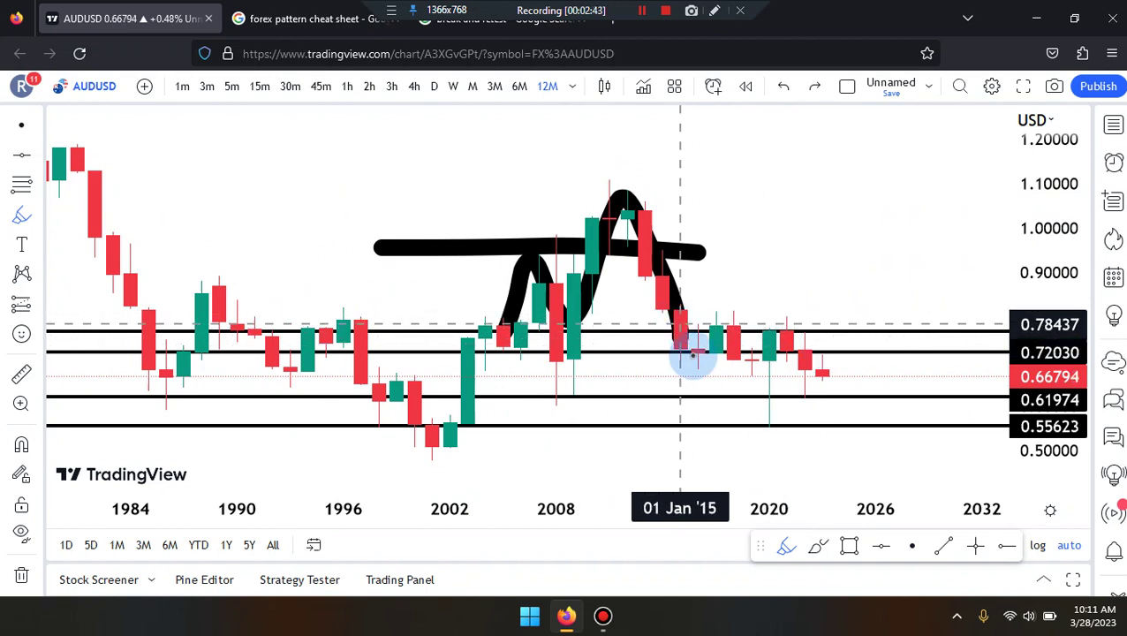
pyautogui.click(732, 314)
pyautogui.moveTo(732, 315)
pyautogui.mouseDown()
pyautogui.moveTo(755, 355)
pyautogui.moveTo(789, 326)
pyautogui.moveTo(821, 387)
pyautogui.mouseUp()
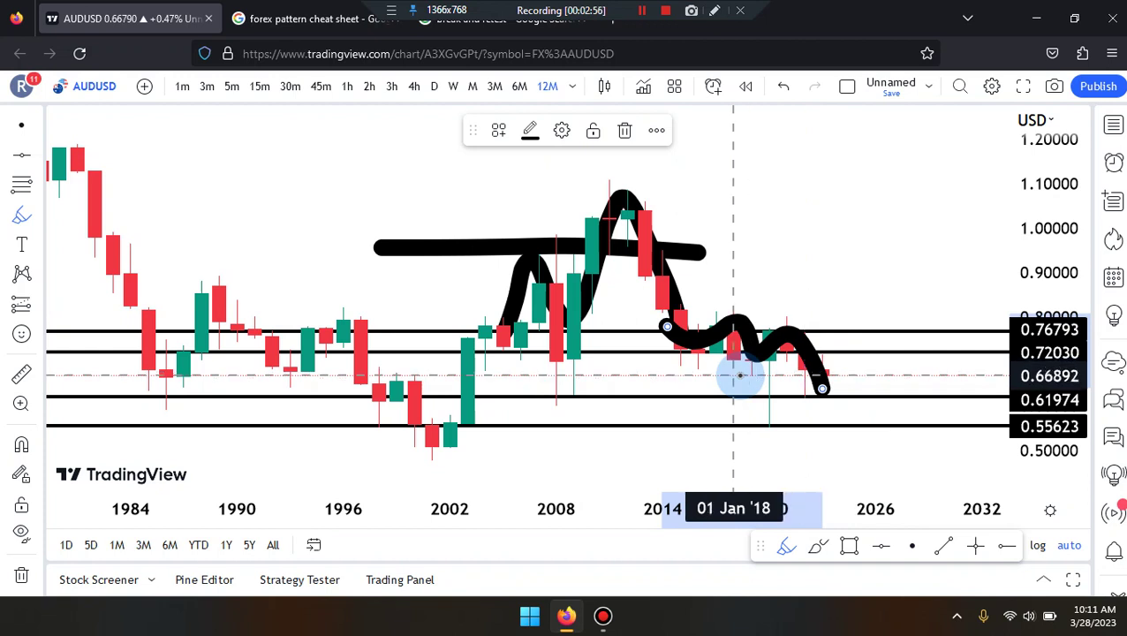
pyautogui.hotkey('ctrl', 'z')
pyautogui.hotkey('ctrl', 'z')
pyautogui.moveTo(714, 378)
pyautogui.mouseDown()
pyautogui.moveTo(841, 378)
pyautogui.moveTo(910, 271)
pyautogui.mouseUp()
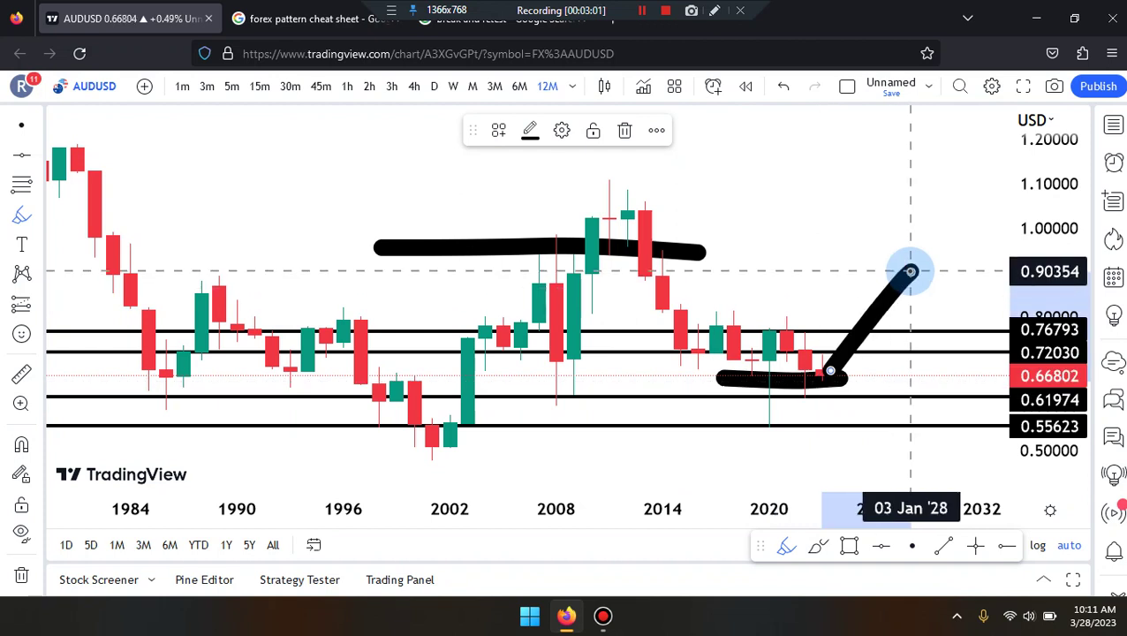
pyautogui.hotkey('ctrl', 'z')
pyautogui.hotkey('ctrl', 'z')
pyautogui.hotkey('ctrl', 'z')
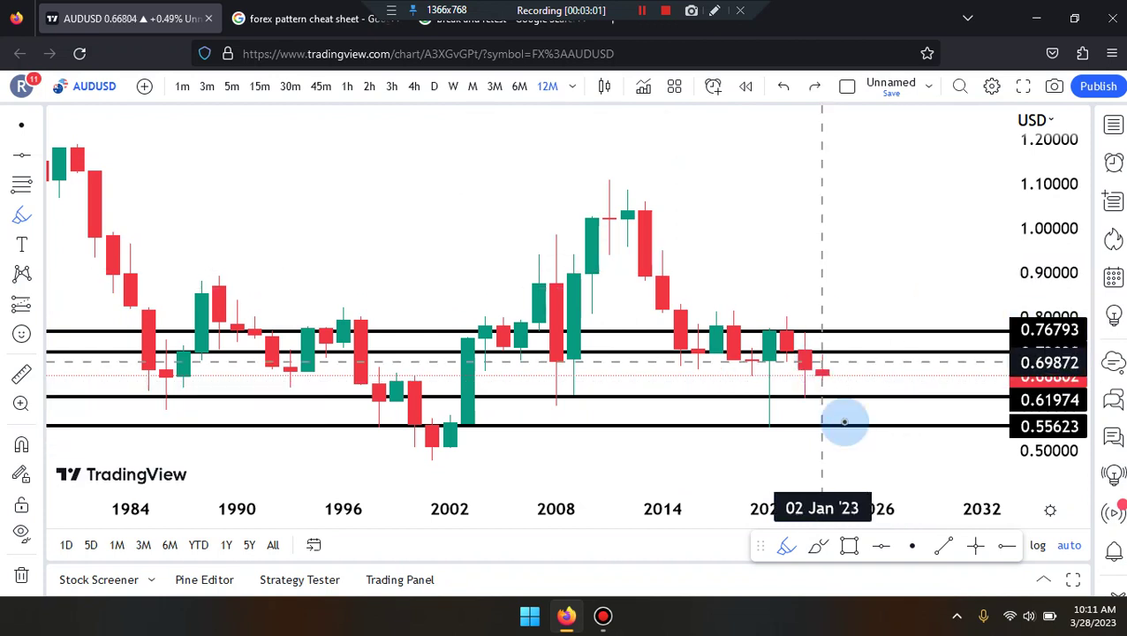
pyautogui.moveTo(823, 369); pyautogui.dragTo(840, 421)
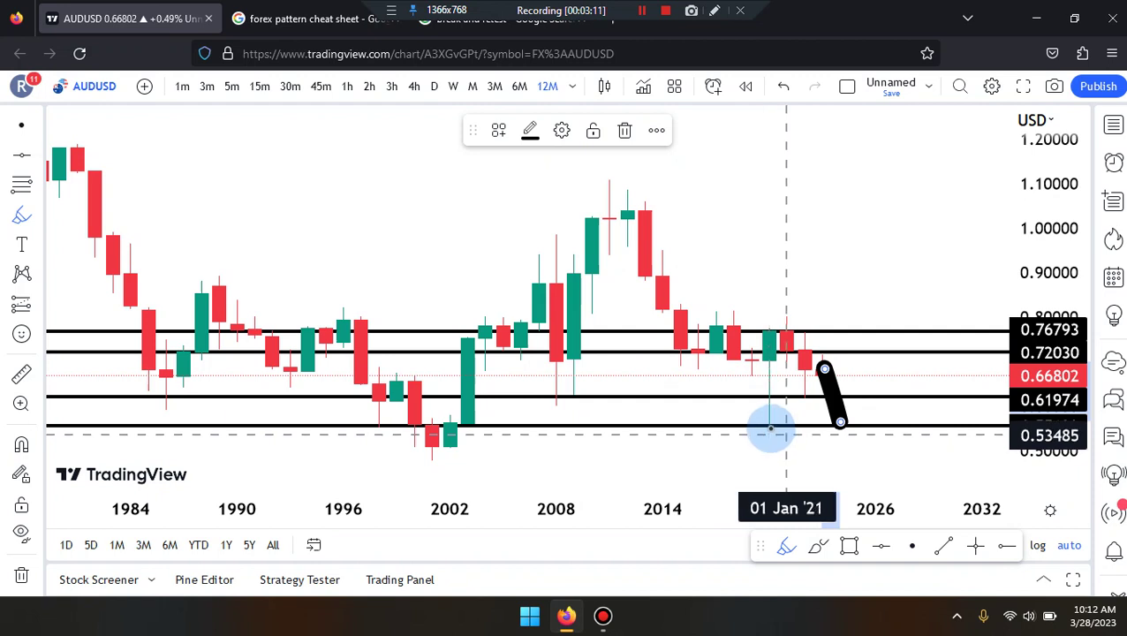
pyautogui.hotkey('ctrl', 'z')
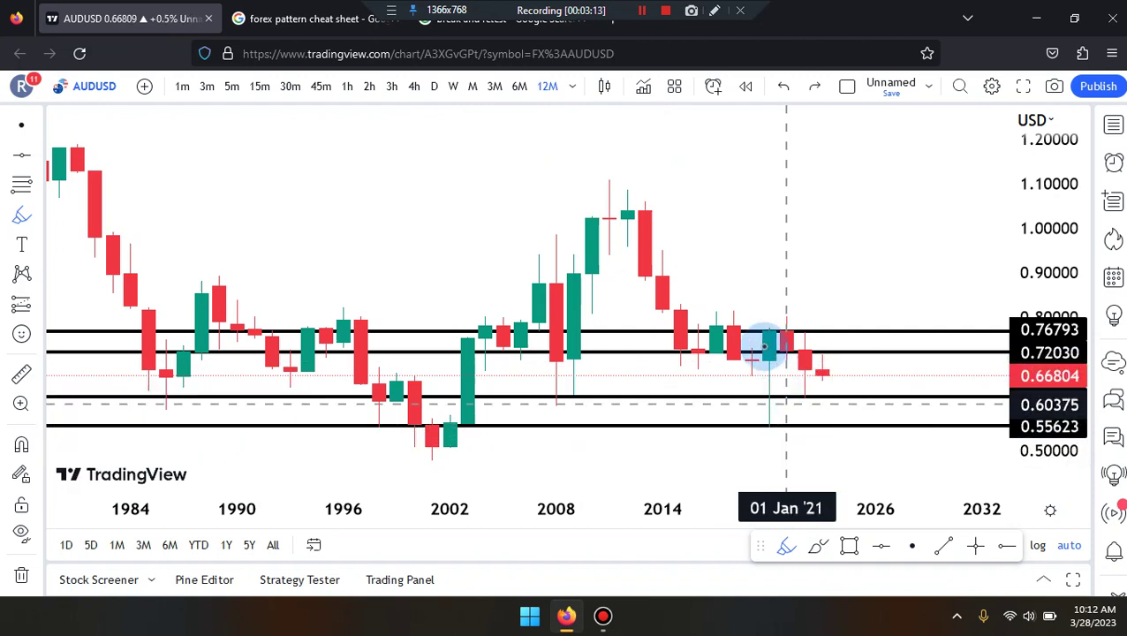
pyautogui.moveTo(747, 334); pyautogui.dragTo(863, 323)
pyautogui.moveTo(862, 387)
pyautogui.mouseDown()
pyautogui.moveTo(862, 420)
pyautogui.moveTo(761, 431)
pyautogui.mouseUp()
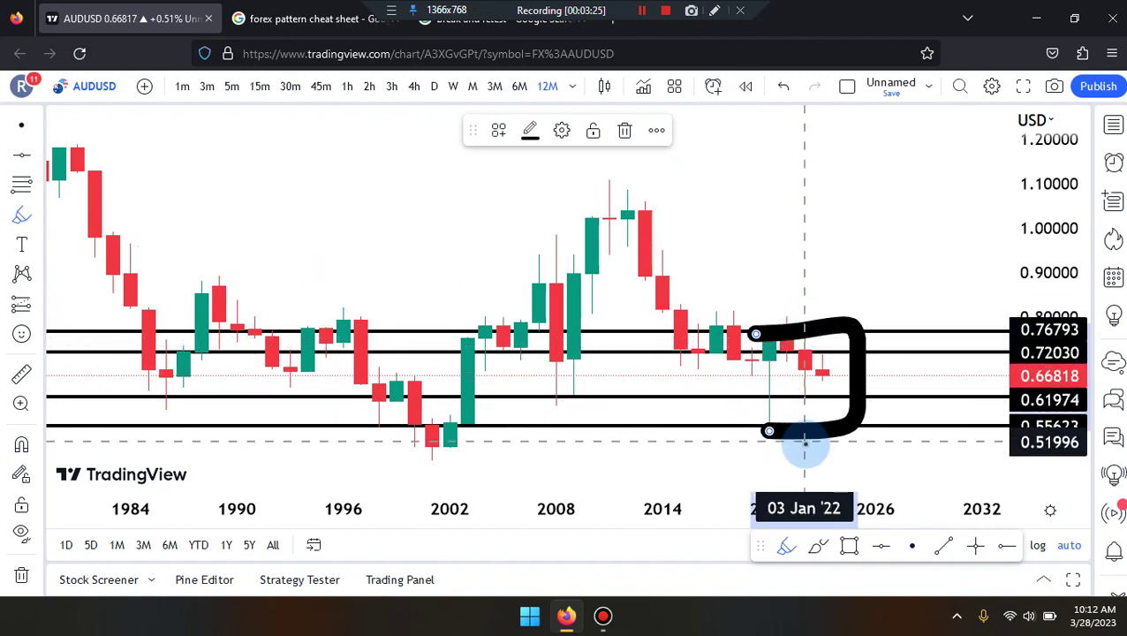
pyautogui.hotkey('ctrl', 'z')
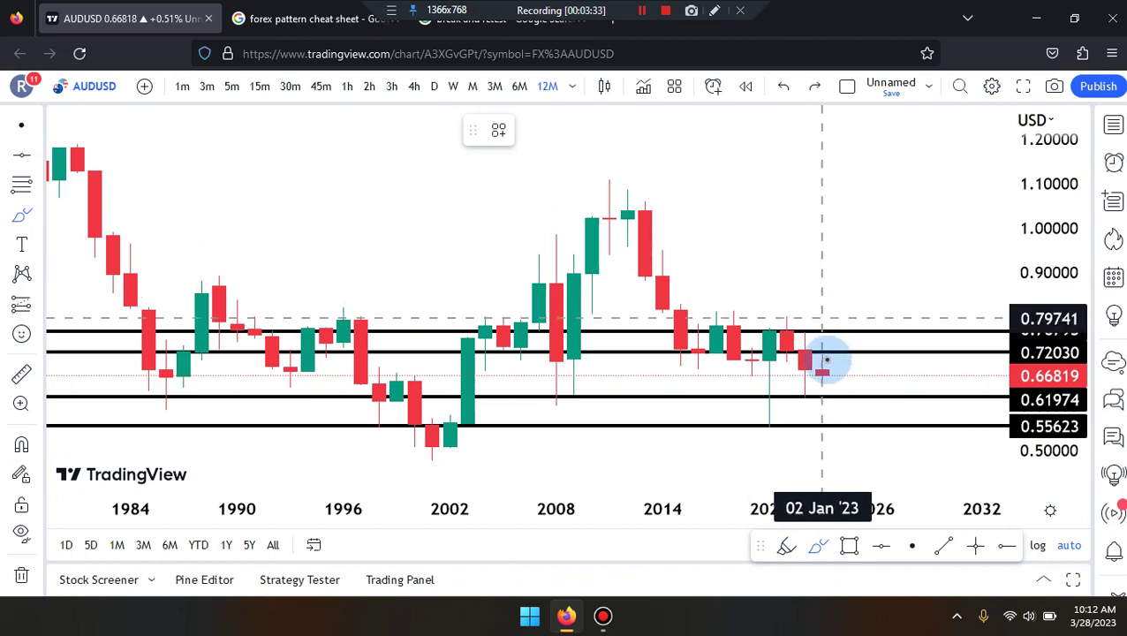
# With the thick highlighter, discard a trial curve and band the 0.72030 level from 2002 onward
pyautogui.click(788, 548)
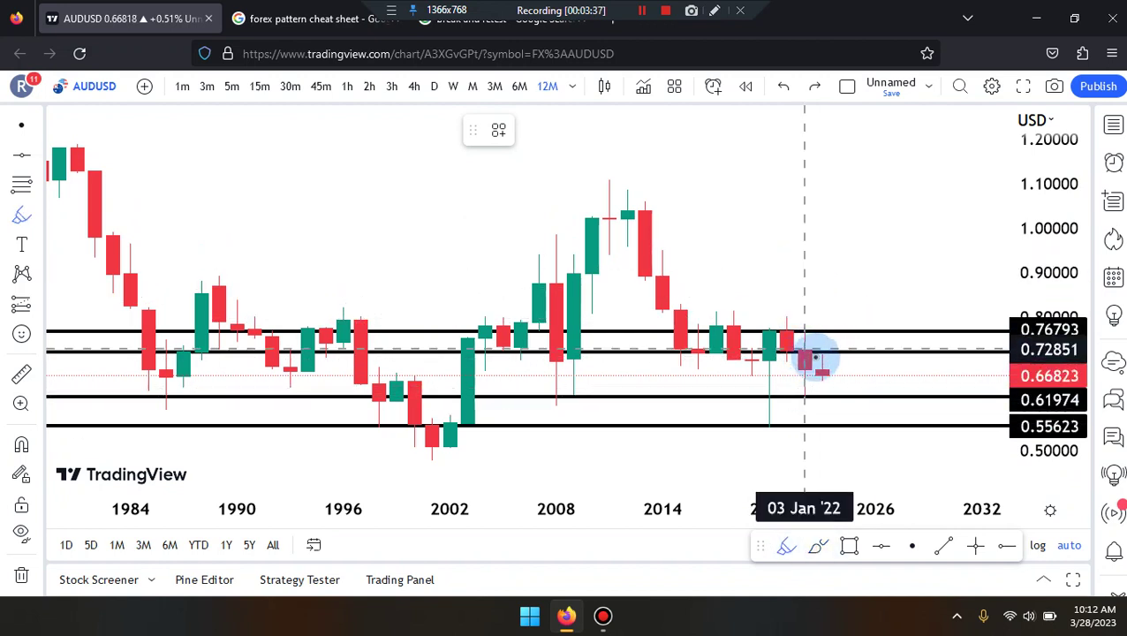
pyautogui.moveTo(820, 359)
pyautogui.mouseDown()
pyautogui.moveTo(694, 417)
pyautogui.moveTo(521, 413)
pyautogui.moveTo(459, 433)
pyautogui.mouseUp()
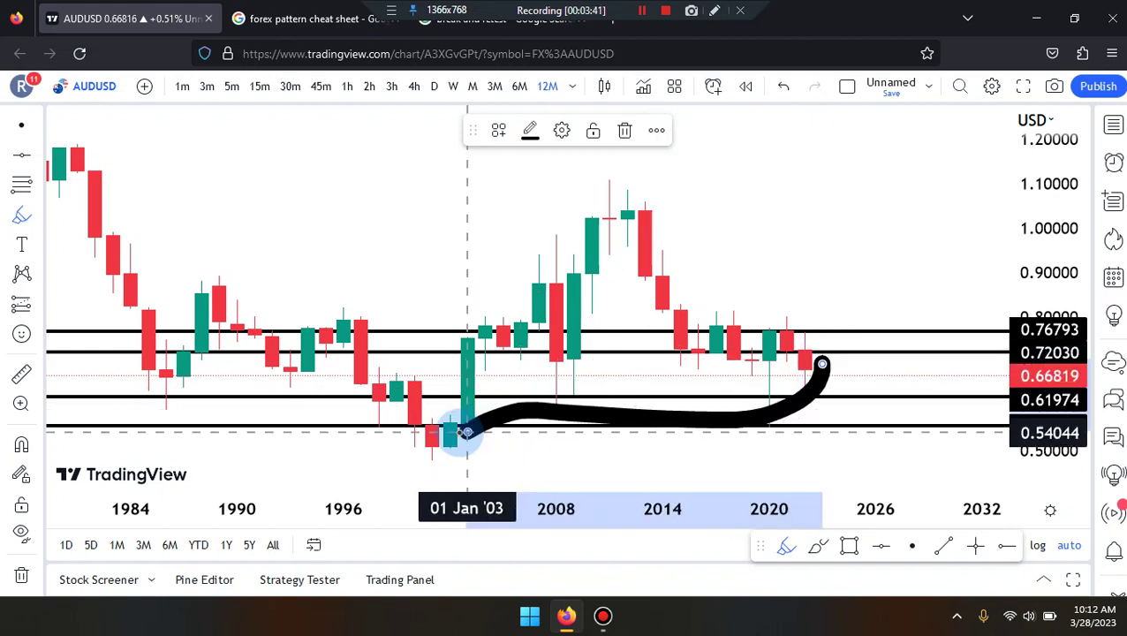
pyautogui.hotkey('ctrl', 'z')
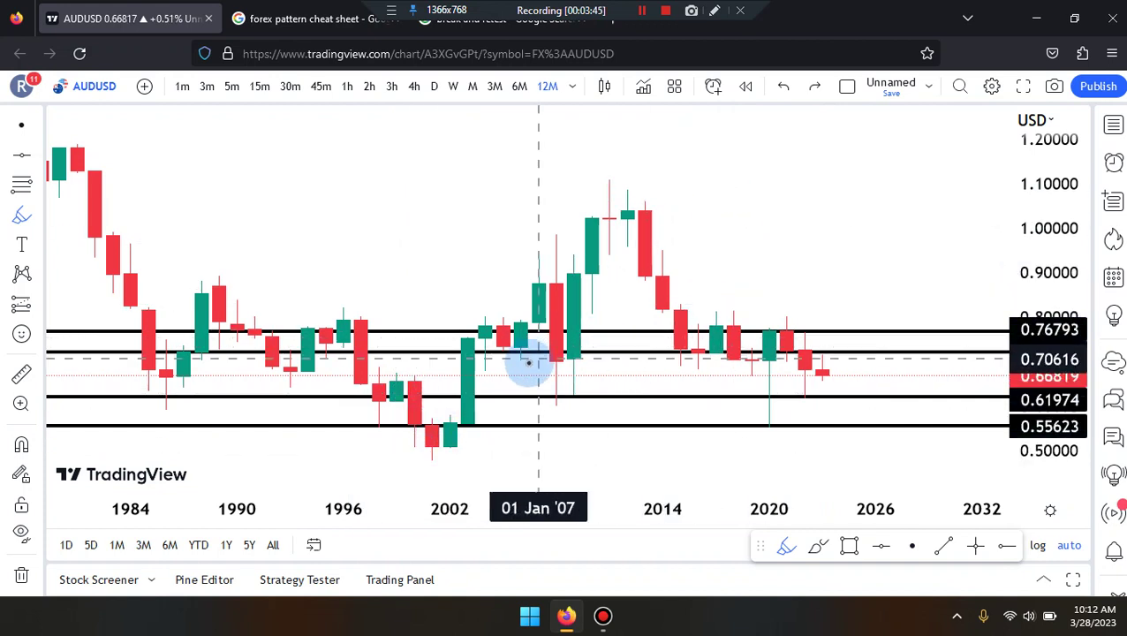
pyautogui.moveTo(446, 360); pyautogui.dragTo(872, 360)
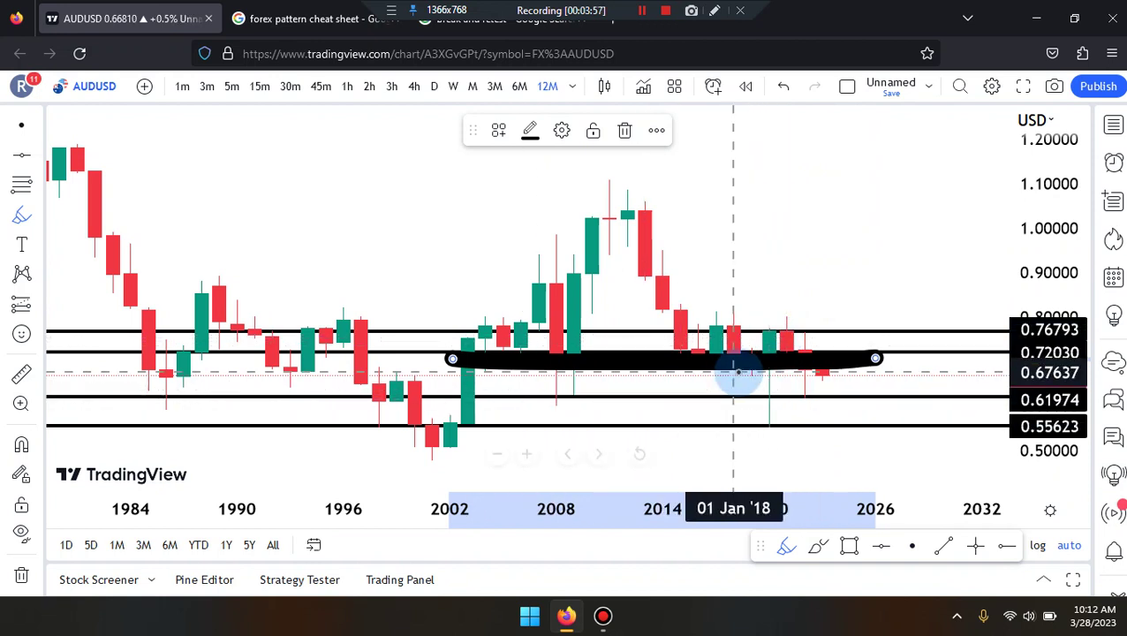
pyautogui.moveTo(448, 445)
pyautogui.mouseDown()
pyautogui.moveTo(297, 341)
pyautogui.moveTo(334, 395)
pyautogui.moveTo(354, 363)
pyautogui.moveTo(402, 435)
pyautogui.moveTo(446, 294)
pyautogui.mouseUp()
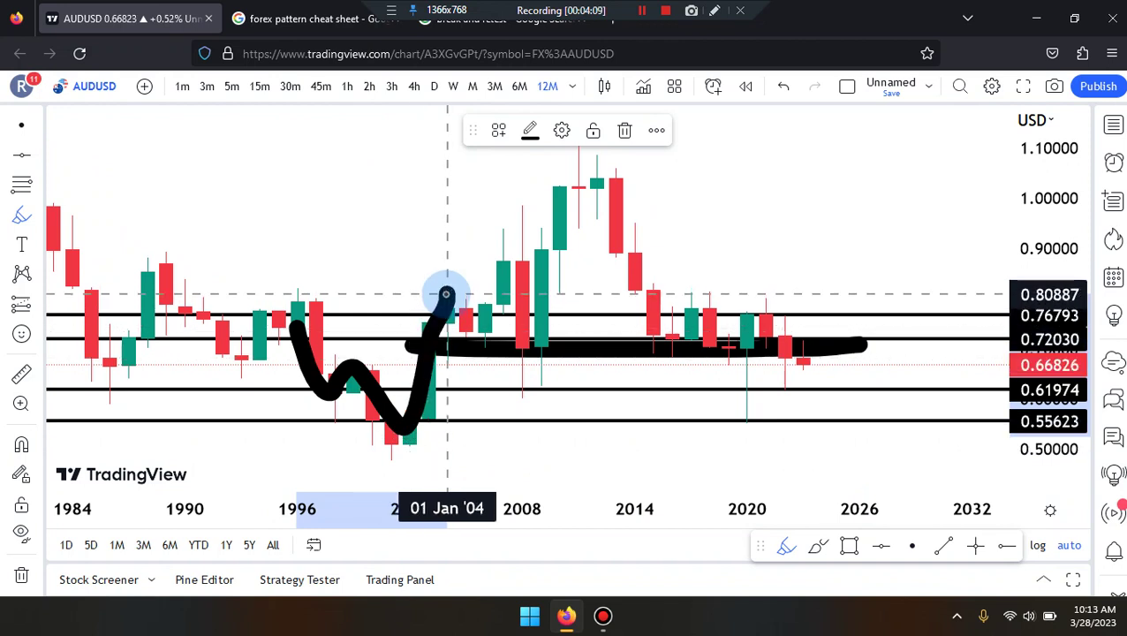
pyautogui.moveTo(447, 294)
pyautogui.mouseDown()
pyautogui.moveTo(465, 328)
pyautogui.moveTo(521, 263)
pyautogui.moveTo(542, 341)
pyautogui.moveTo(575, 199)
pyautogui.mouseUp()
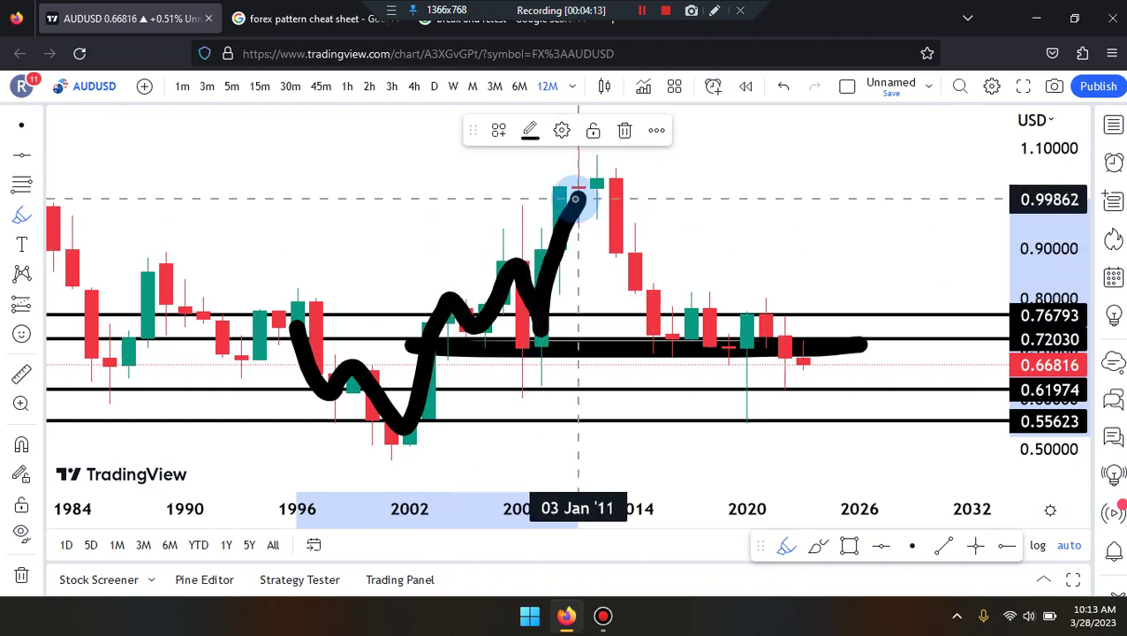
pyautogui.click(385, 413)
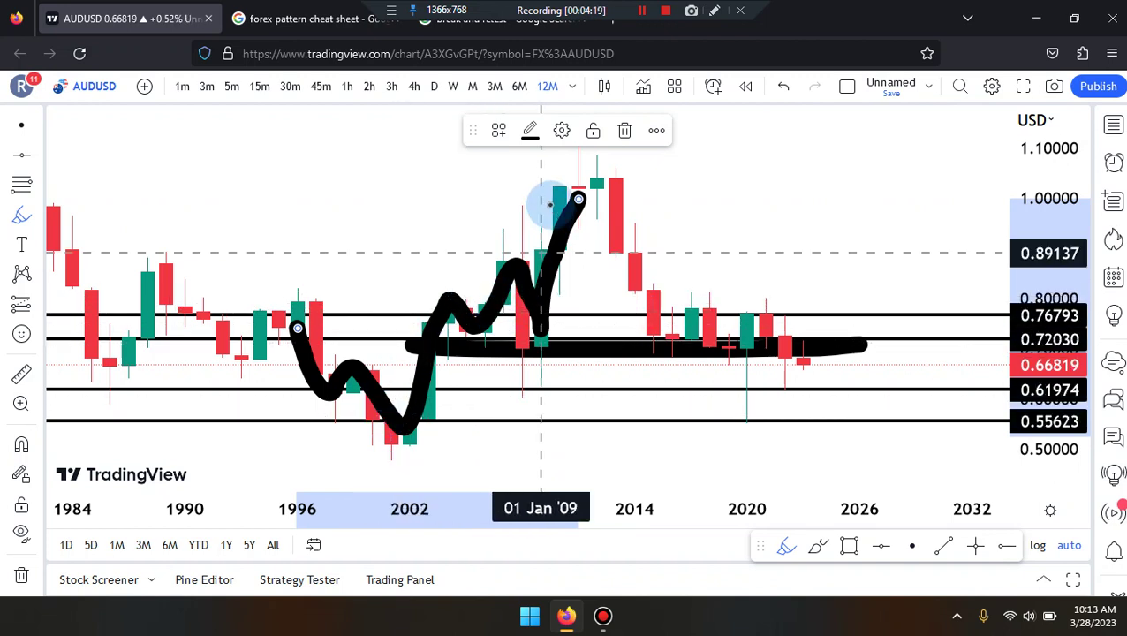
pyautogui.moveTo(538, 177); pyautogui.dragTo(671, 181)
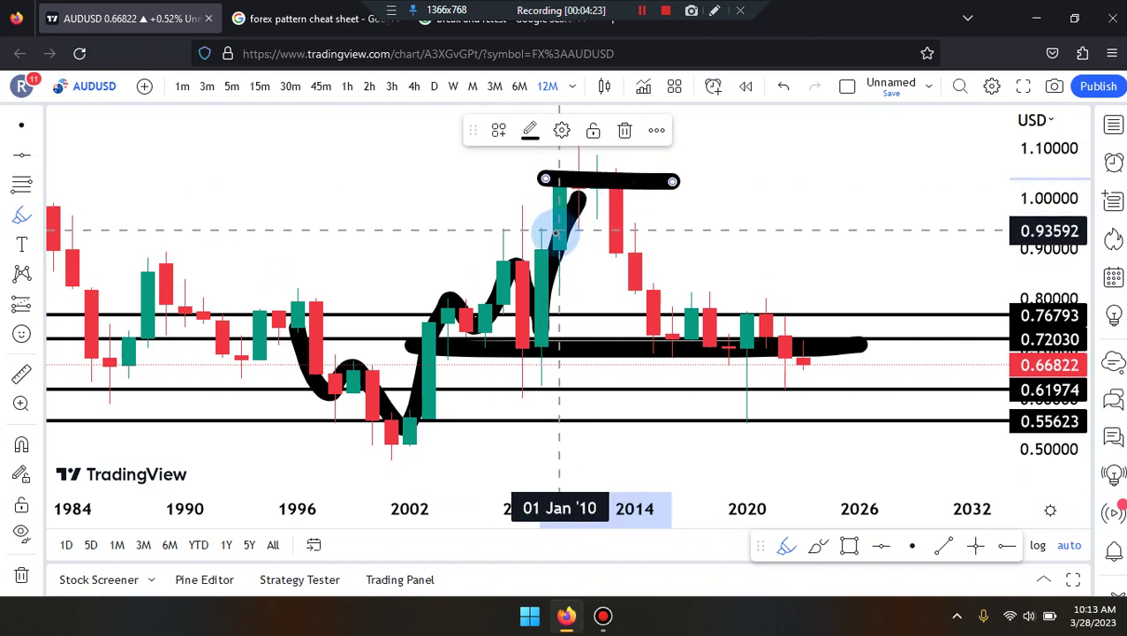
pyautogui.hotkey('ctrl', 'z')
pyautogui.hotkey('ctrl', 'z')
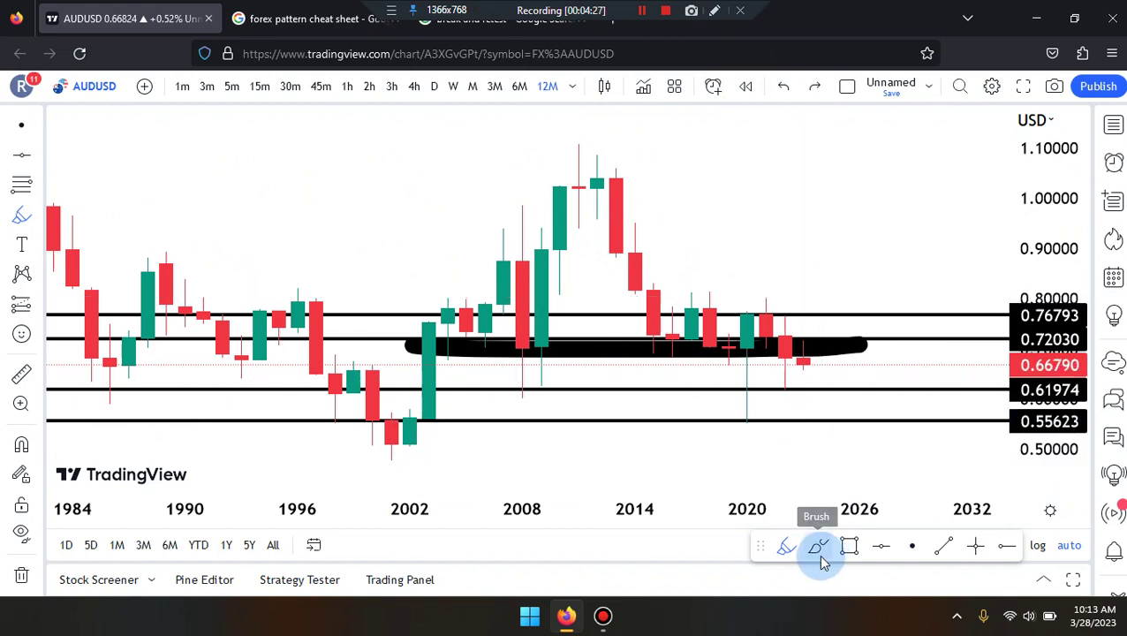
# Choose the thin 4px brush, sketch a trial path over the 2011 peak, then undo it
pyautogui.click(818, 547)
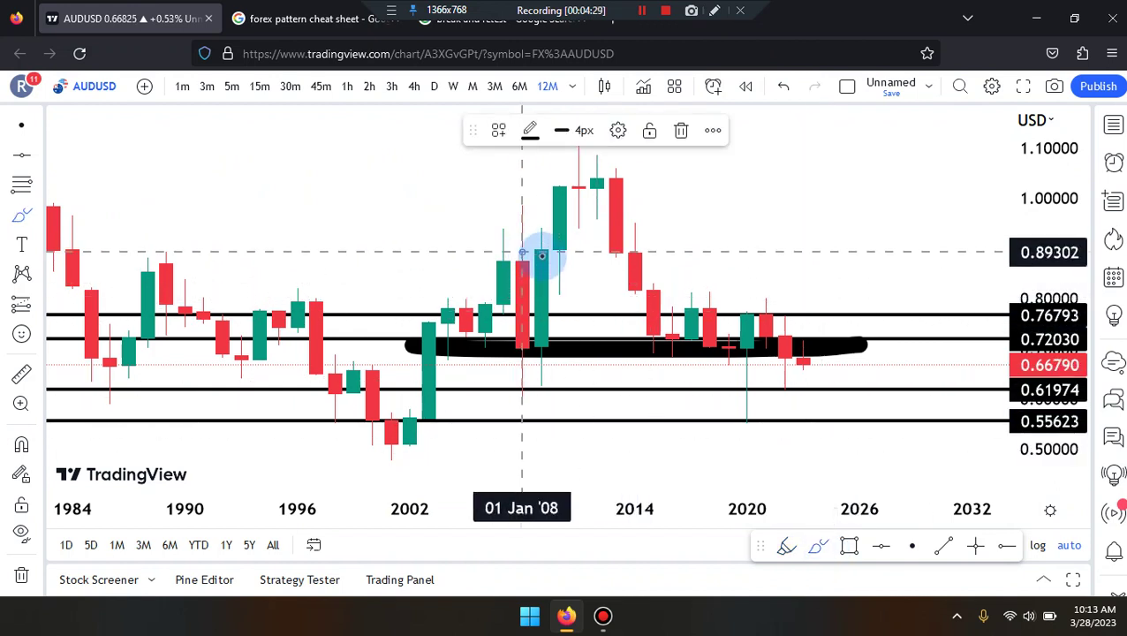
pyautogui.moveTo(541, 250)
pyautogui.mouseDown()
pyautogui.moveTo(563, 168)
pyautogui.moveTo(579, 214)
pyautogui.moveTo(602, 170)
pyautogui.moveTo(652, 316)
pyautogui.moveTo(676, 335)
pyautogui.moveTo(709, 300)
pyautogui.moveTo(747, 339)
pyautogui.moveTo(766, 314)
pyautogui.mouseUp()
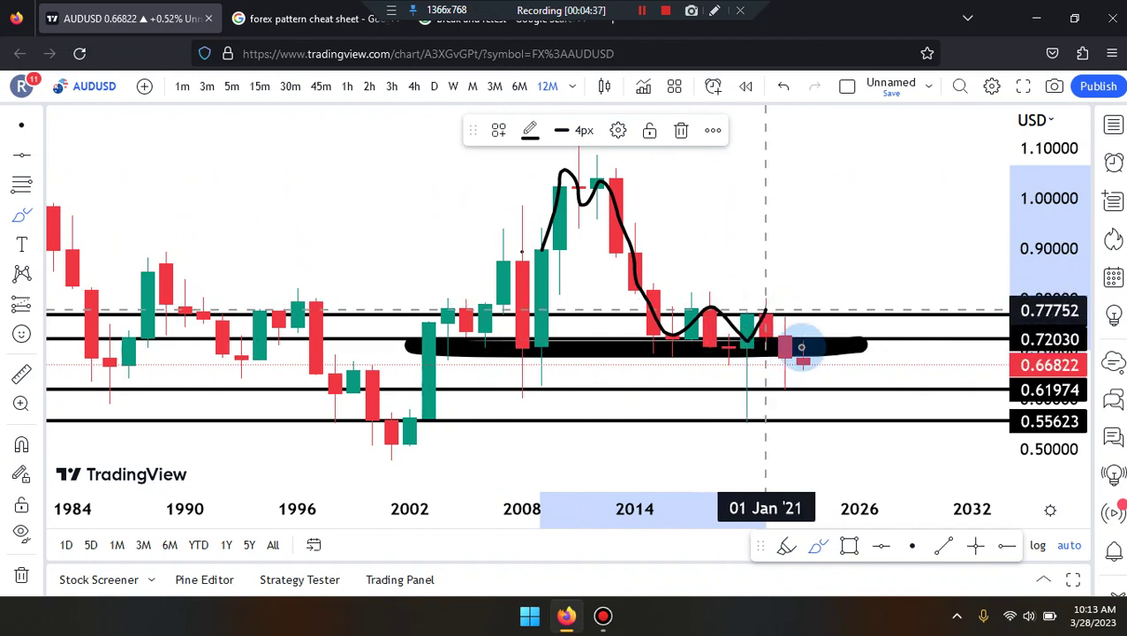
pyautogui.moveTo(810, 363)
pyautogui.mouseDown()
pyautogui.moveTo(800, 355)
pyautogui.moveTo(853, 369)
pyautogui.mouseUp()
pyautogui.hotkey('ctrl', 'z')
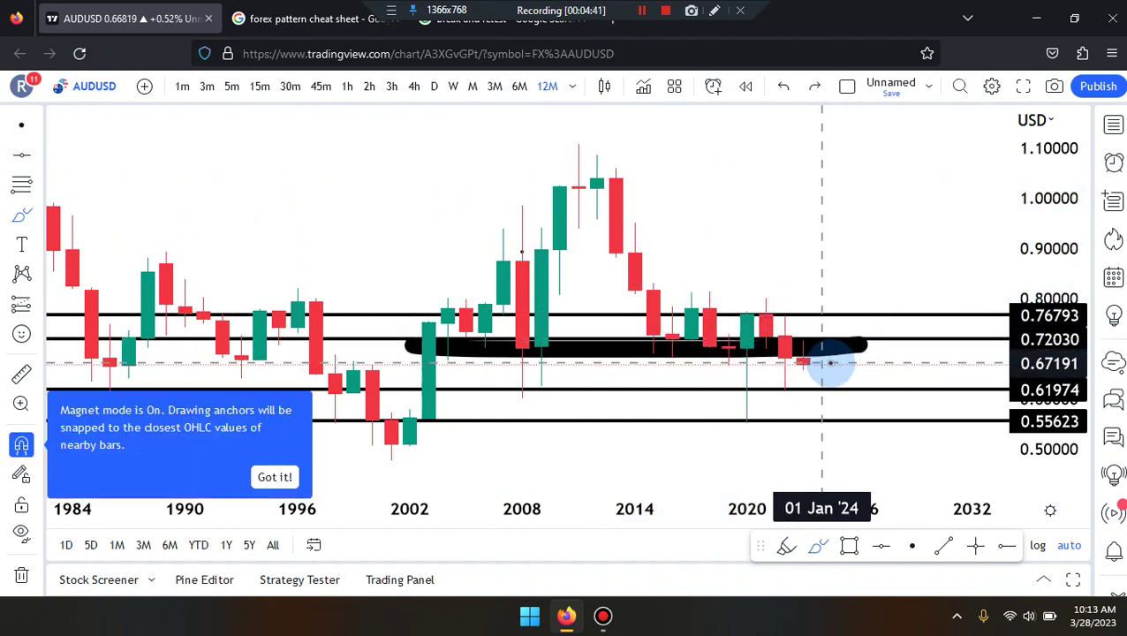
# Undo the thick 0.72030 band and discard a projected dip-and-rally sketch from 2014
pyautogui.hotkey('ctrl', 'z')
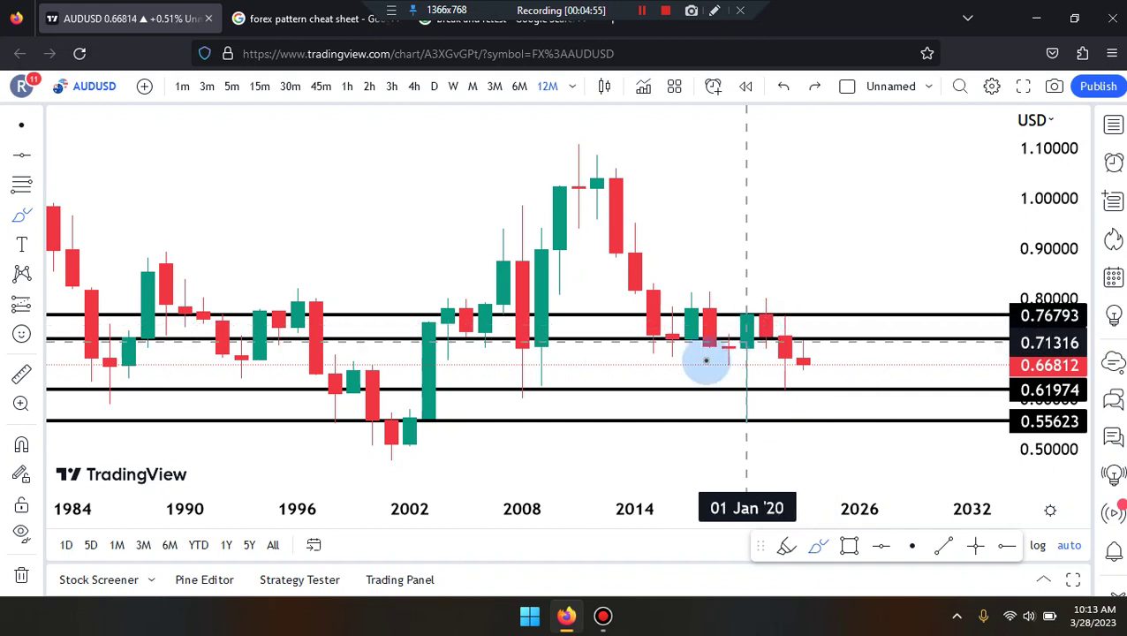
pyautogui.moveTo(636, 256)
pyautogui.mouseDown()
pyautogui.moveTo(688, 340)
pyautogui.moveTo(768, 304)
pyautogui.moveTo(806, 362)
pyautogui.moveTo(862, 248)
pyautogui.mouseUp()
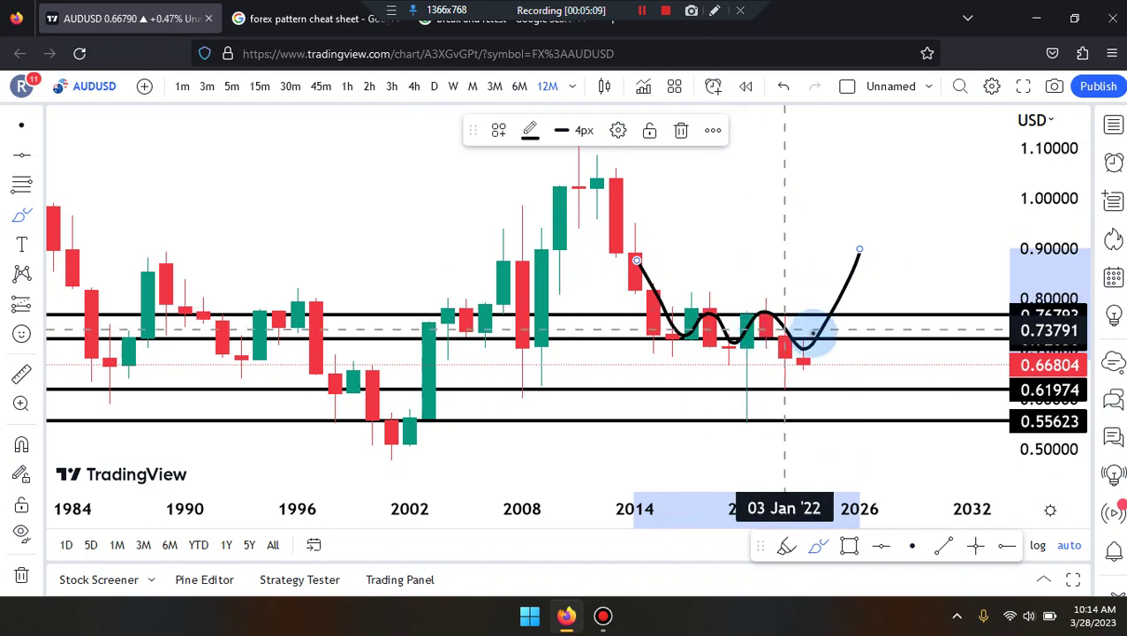
pyautogui.hotkey('ctrl', 'z')
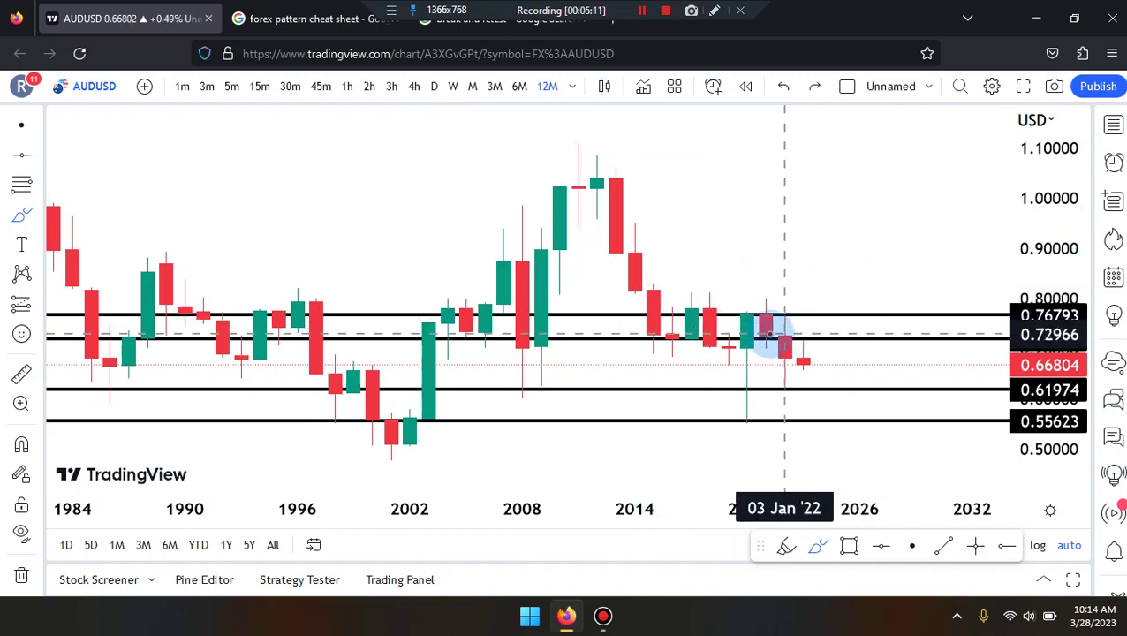
pyautogui.moveTo(650, 305); pyautogui.dragTo(805, 307)
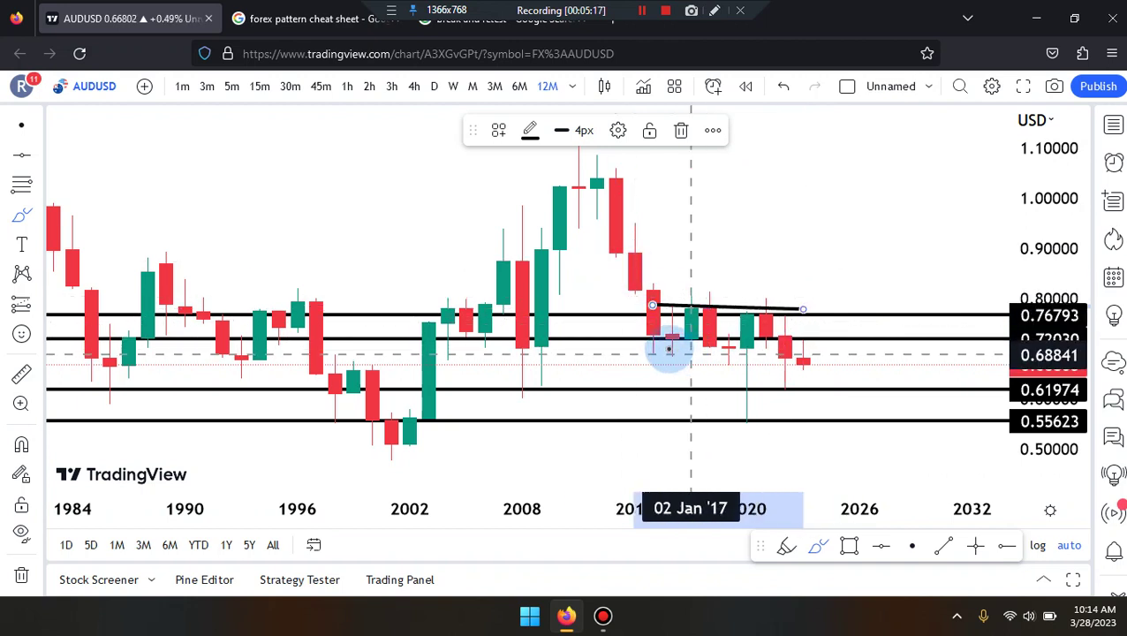
pyautogui.moveTo(672, 341)
pyautogui.mouseDown()
pyautogui.moveTo(689, 316)
pyautogui.moveTo(728, 344)
pyautogui.moveTo(766, 309)
pyautogui.moveTo(802, 365)
pyautogui.moveTo(821, 337)
pyautogui.mouseUp()
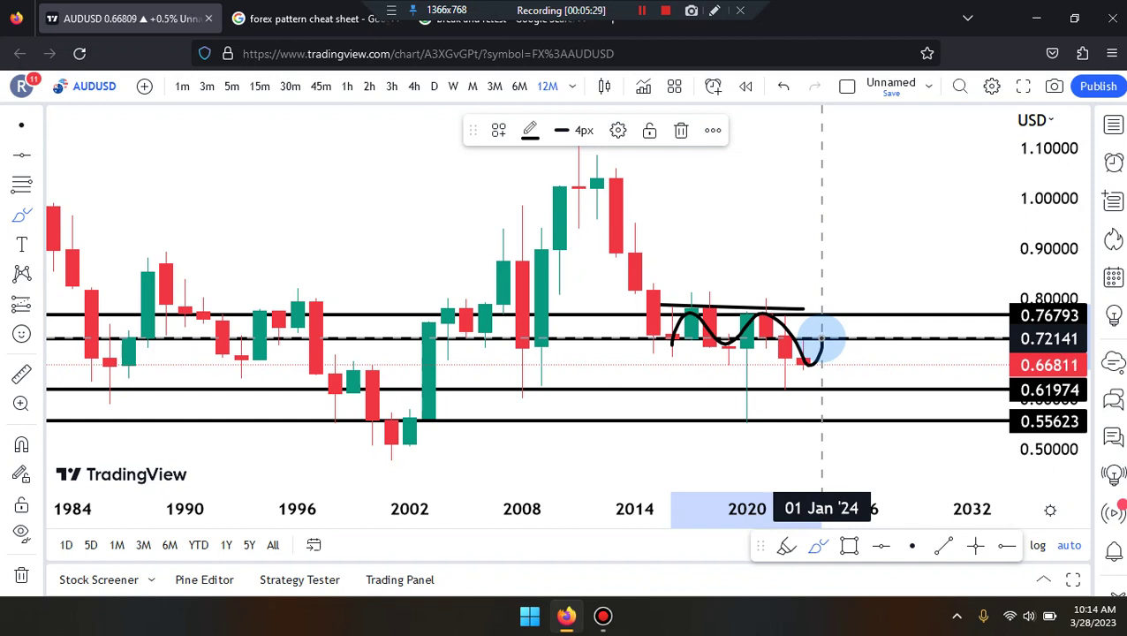
pyautogui.moveTo(862, 424); pyautogui.dragTo(860, 422)
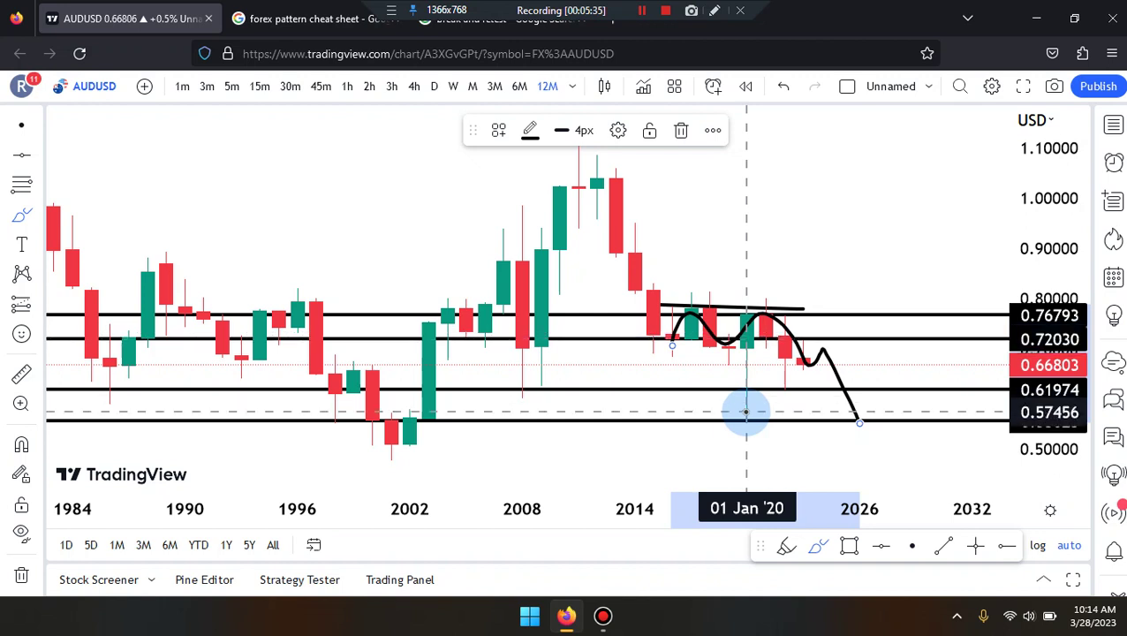
pyautogui.hotkey('ctrl', 'z')
pyautogui.hotkey('ctrl', 'z')
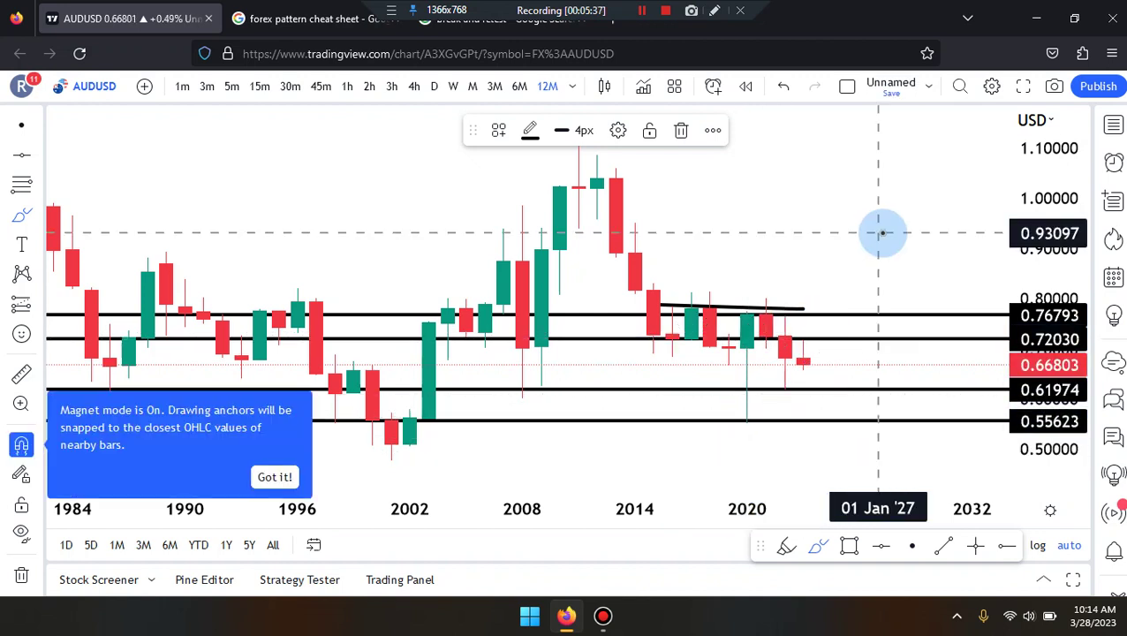
# Switch to 6M candles, zoom to recent years, and sketch a bracket beside the latest candles
pyautogui.click(518, 86)
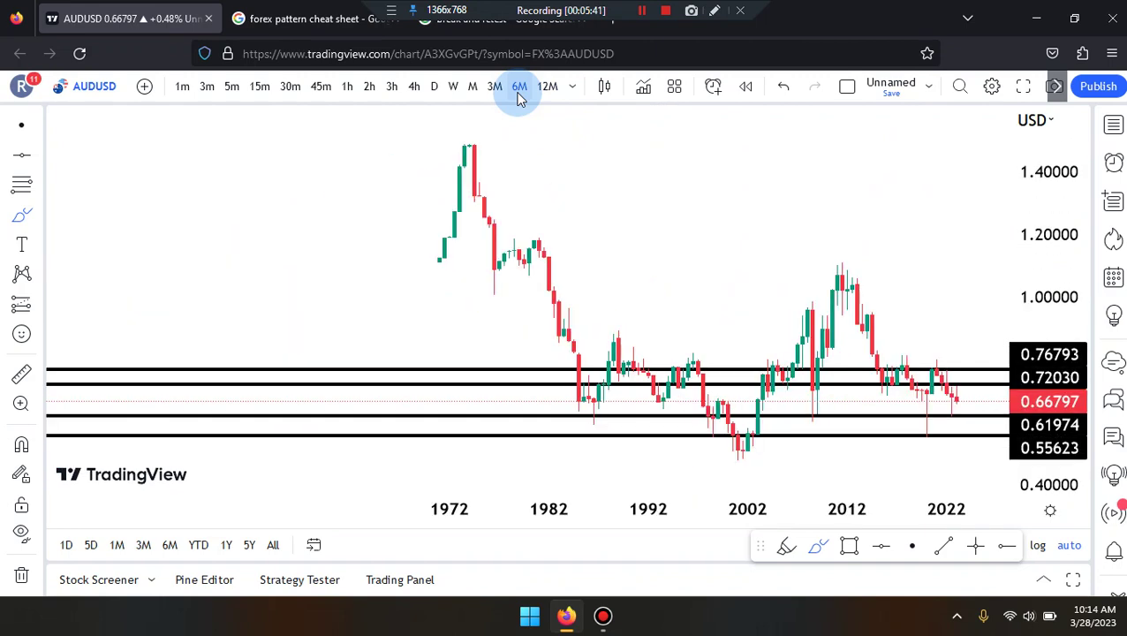
pyautogui.scroll(10, 728, 306)
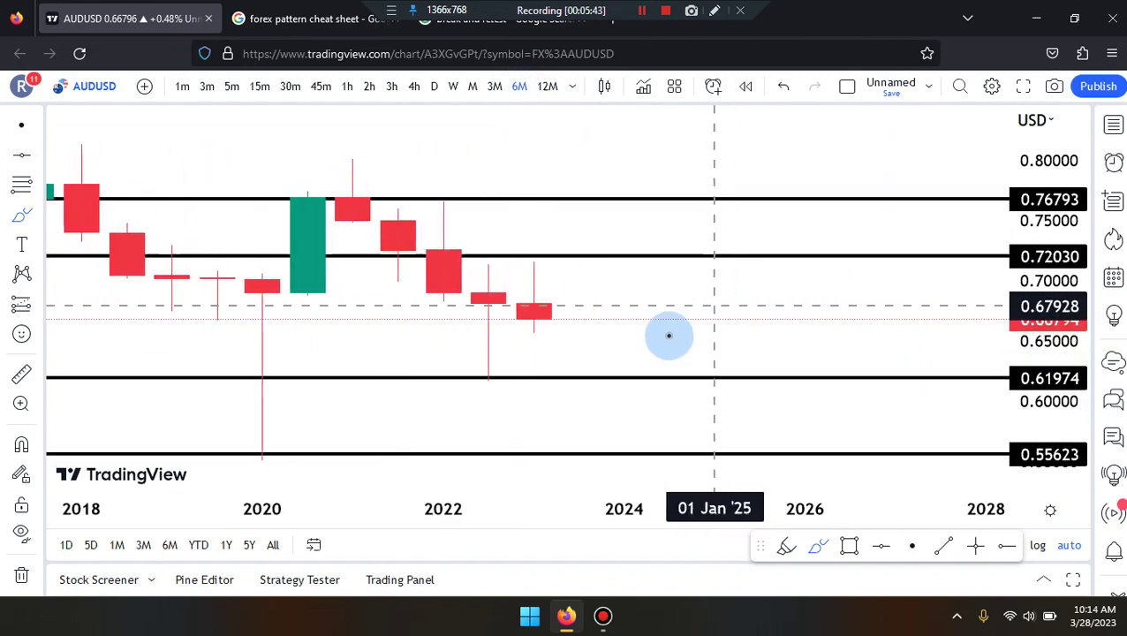
pyautogui.scroll(-5, 652, 336)
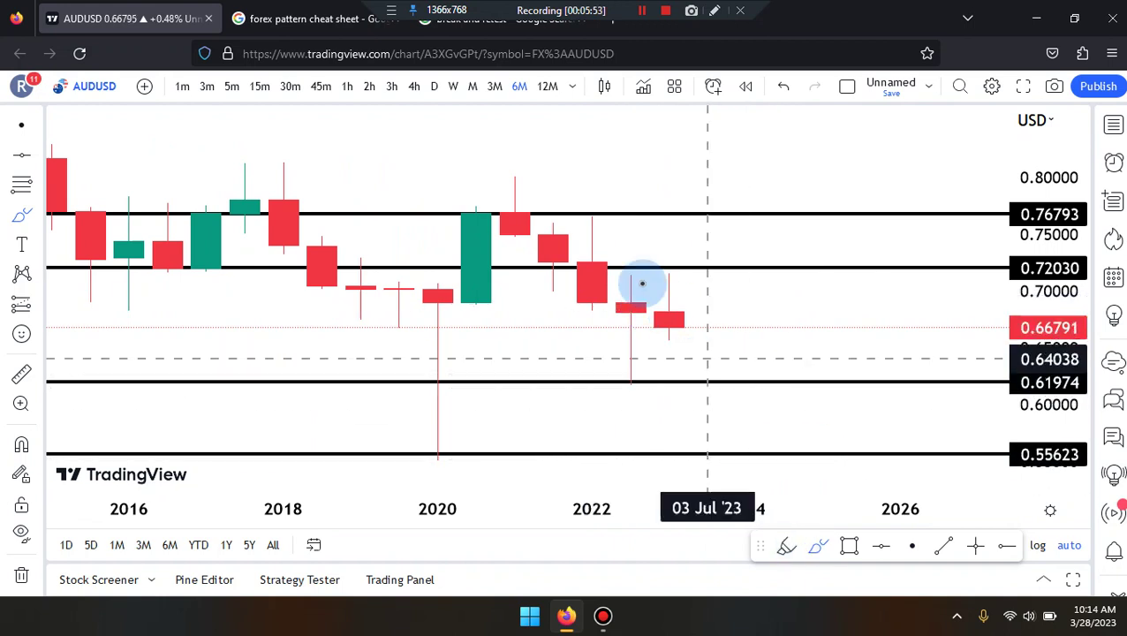
pyautogui.moveTo(625, 275)
pyautogui.mouseDown()
pyautogui.moveTo(734, 269)
pyautogui.moveTo(745, 347)
pyautogui.moveTo(745, 369)
pyautogui.moveTo(631, 389)
pyautogui.mouseUp()
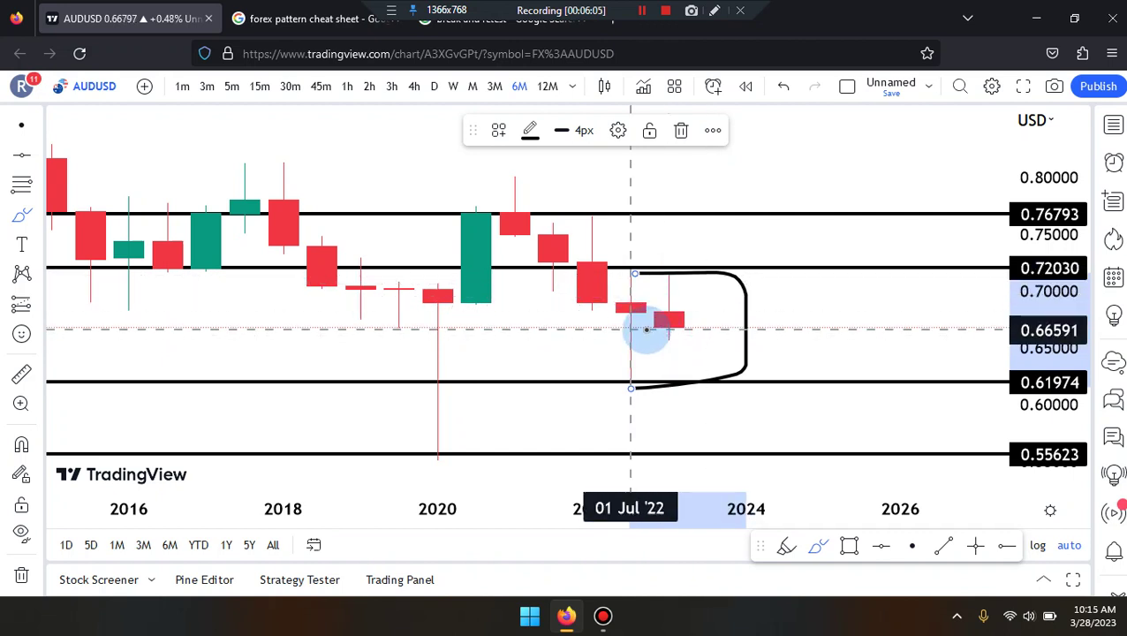
# Redraw the freehand bracket from 0.72030 down to 0.61974 beside the 2022–2023 candles
pyautogui.hotkey('ctrl', 'z')
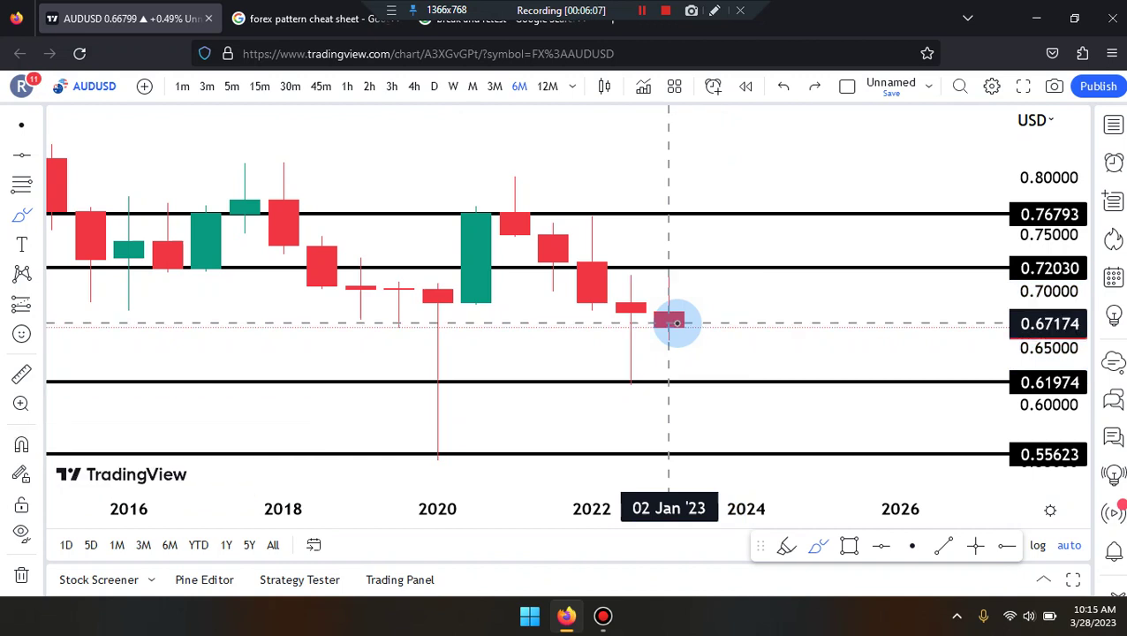
pyautogui.moveTo(634, 267)
pyautogui.mouseDown()
pyautogui.moveTo(714, 268)
pyautogui.moveTo(736, 350)
pyautogui.moveTo(633, 381)
pyautogui.mouseUp()
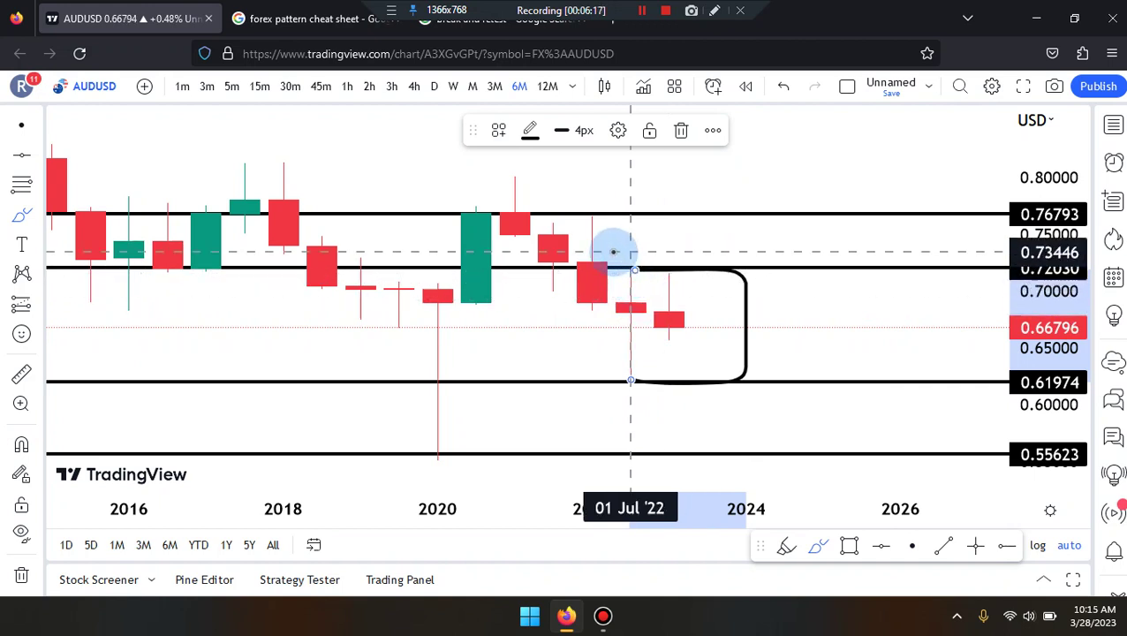
pyautogui.scroll(-3, 661, 335)
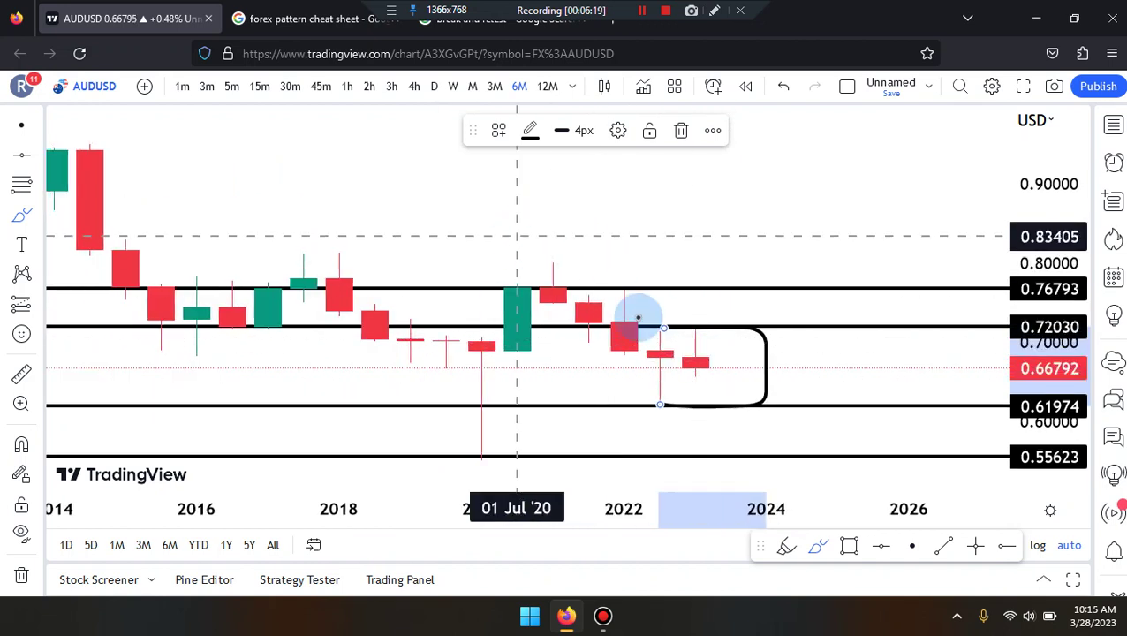
pyautogui.click(691, 368)
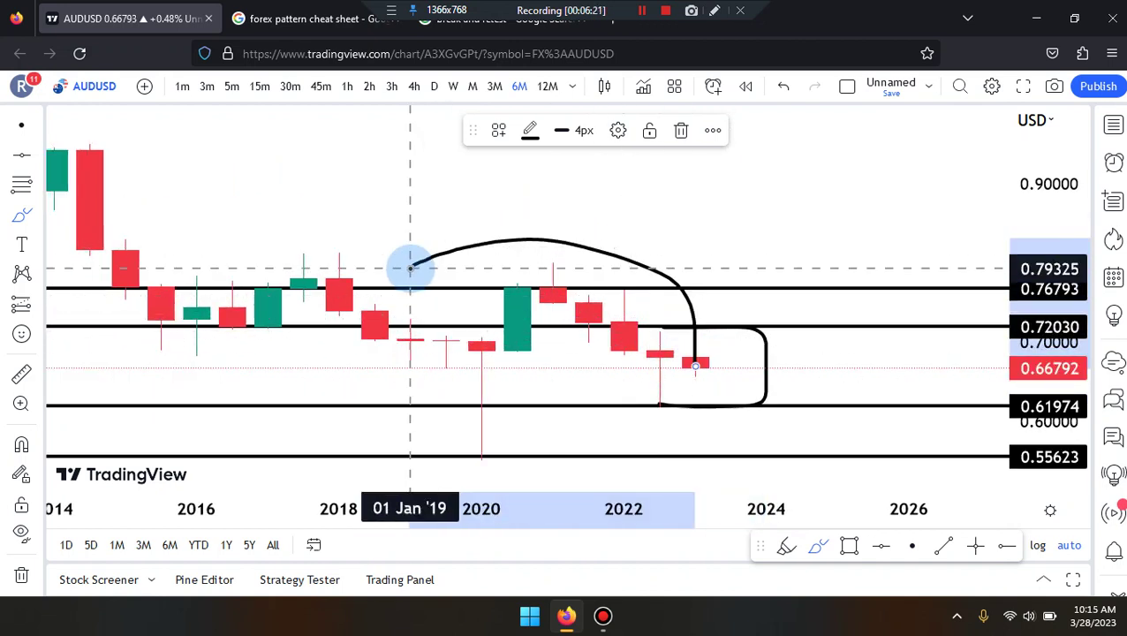
pyautogui.hotkey('ctrl', 'z')
pyautogui.click(99, 159)
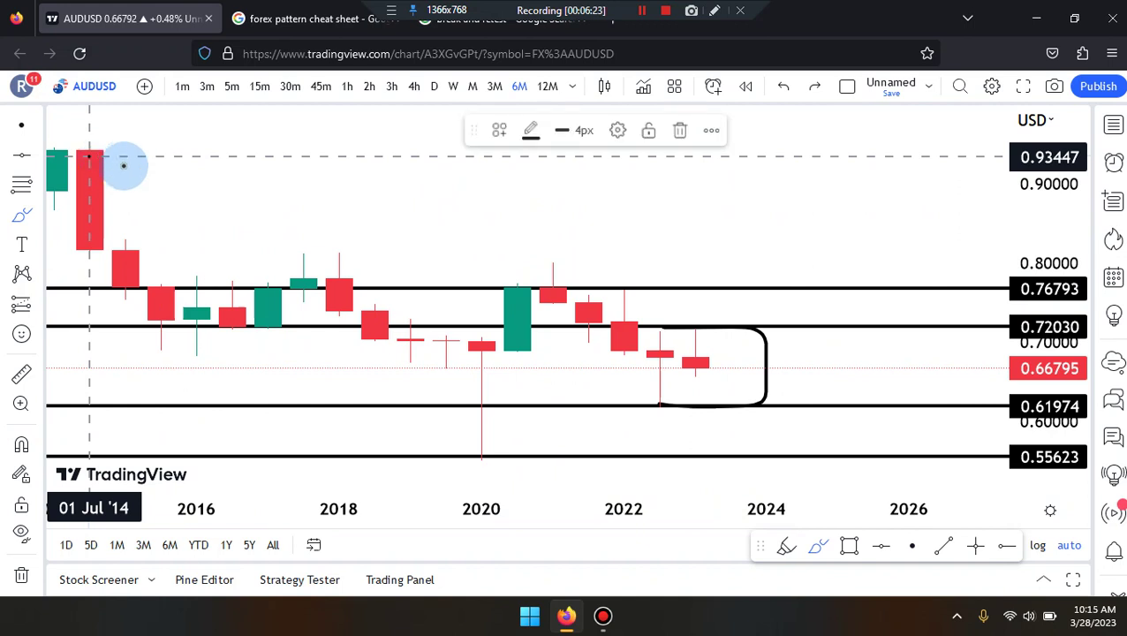
pyautogui.click(216, 326)
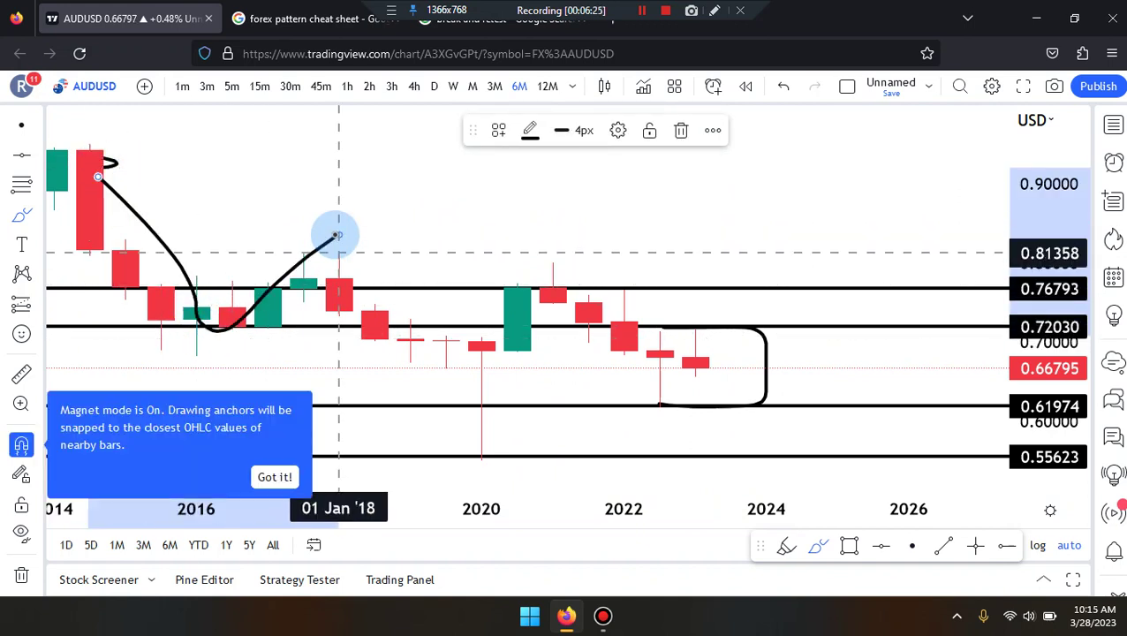
pyautogui.hotkey('ctrl', 'z')
pyautogui.moveTo(196, 323)
pyautogui.mouseDown()
pyautogui.moveTo(326, 256)
pyautogui.moveTo(498, 383)
pyautogui.moveTo(575, 300)
pyautogui.mouseUp()
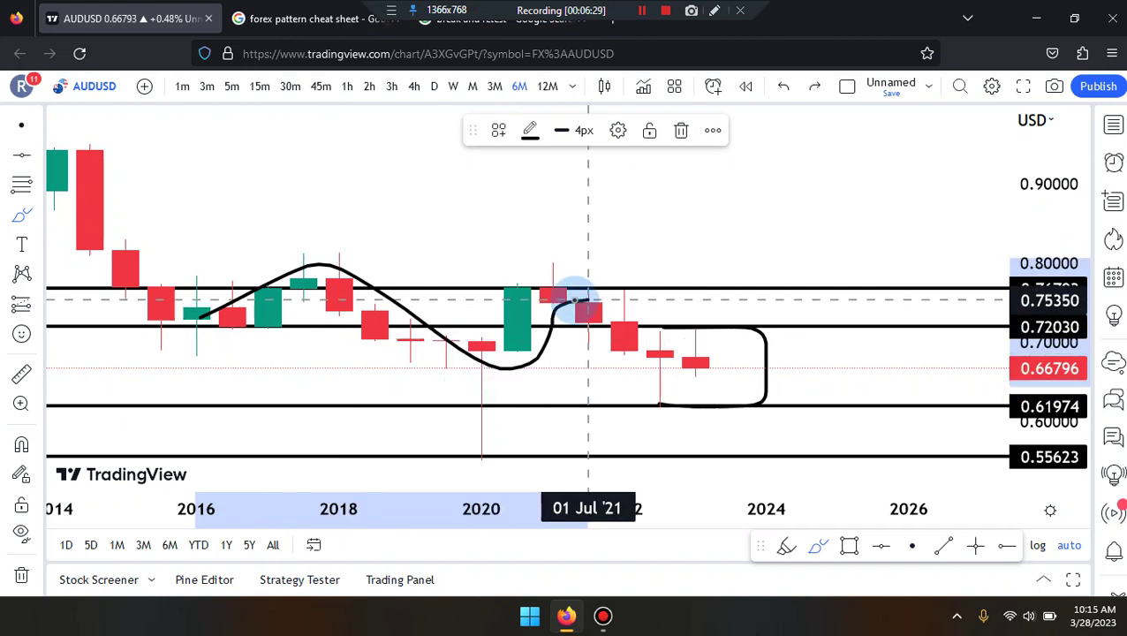
pyautogui.moveTo(635, 351)
pyautogui.mouseDown()
pyautogui.moveTo(649, 361)
pyautogui.moveTo(695, 332)
pyautogui.moveTo(705, 375)
pyautogui.mouseUp()
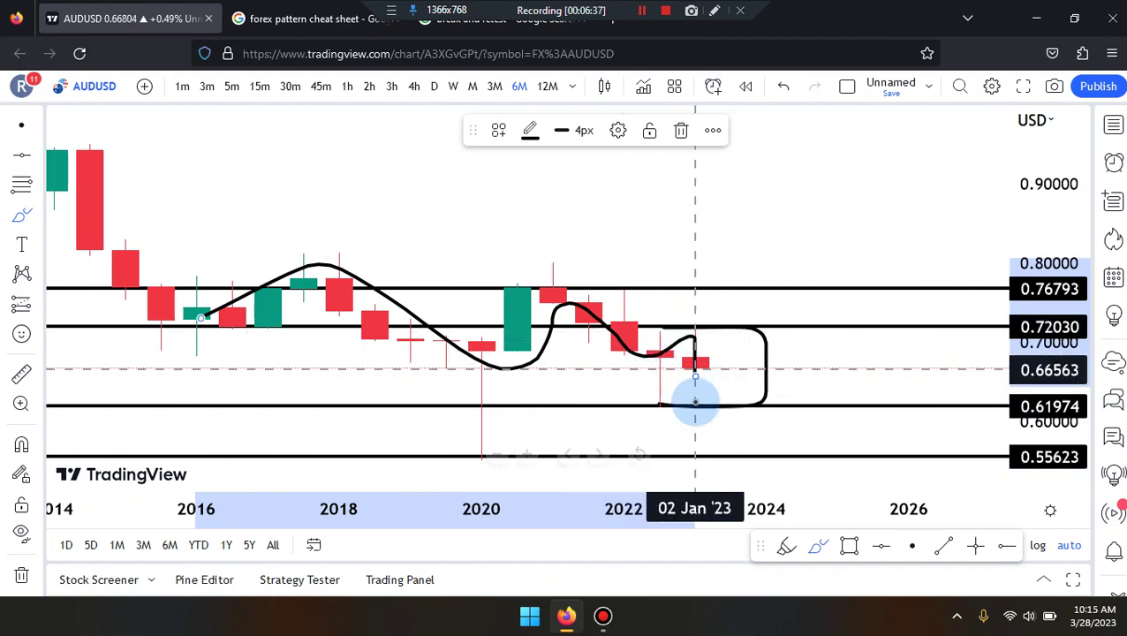
pyautogui.hotkey('ctrl', 'z')
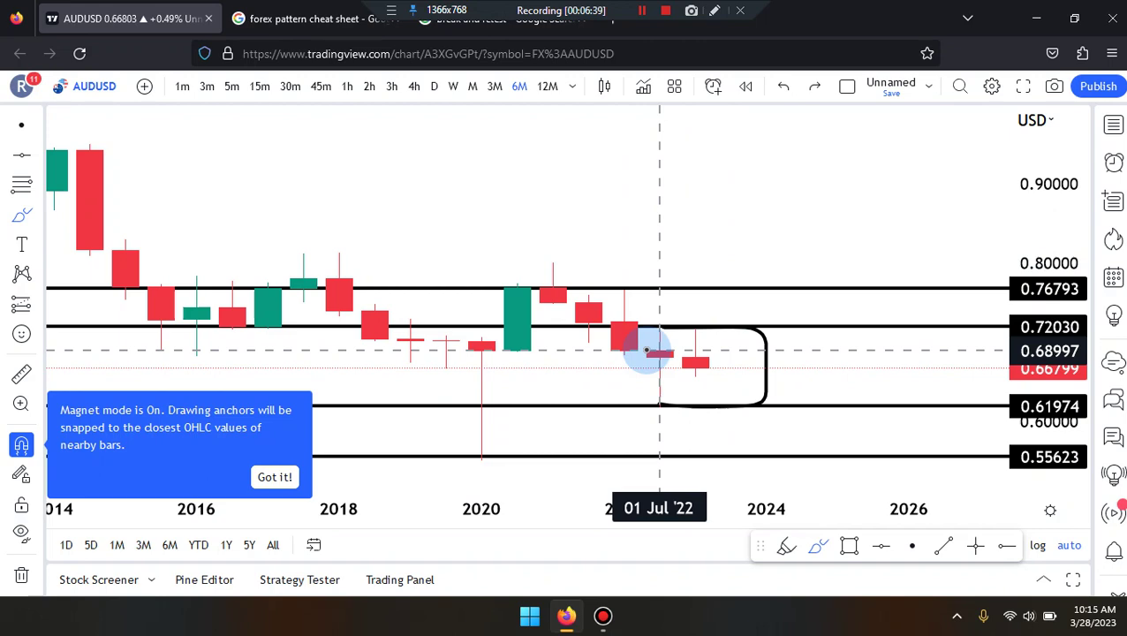
pyautogui.hotkey('ctrl', 'z')
# Show 3M candles and zoom the chart to roughly 2014–2024
pyautogui.click(496, 93)
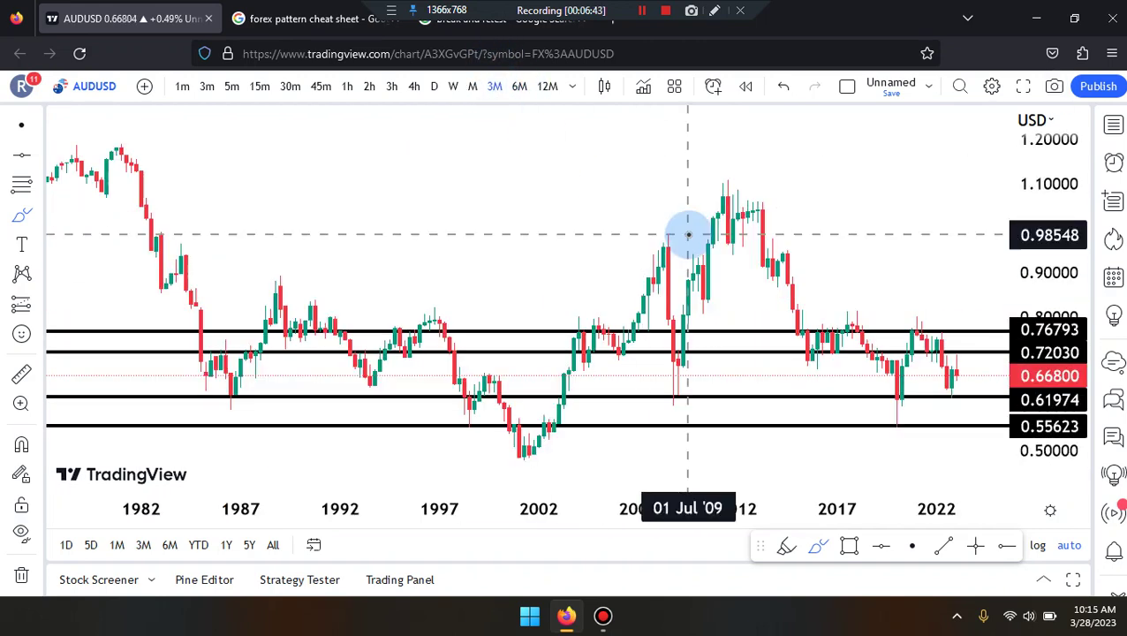
pyautogui.scroll(3, 884, 340)
pyautogui.scroll(6, 884, 340)
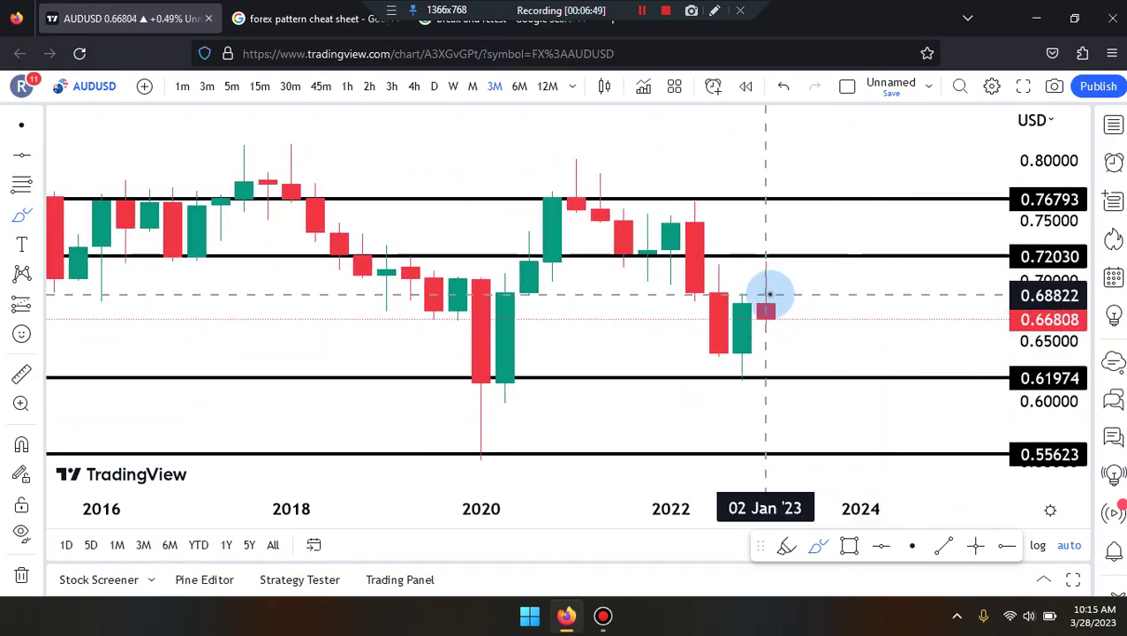
pyautogui.scroll(-1, 797, 245)
pyautogui.scroll(-1, 790, 265)
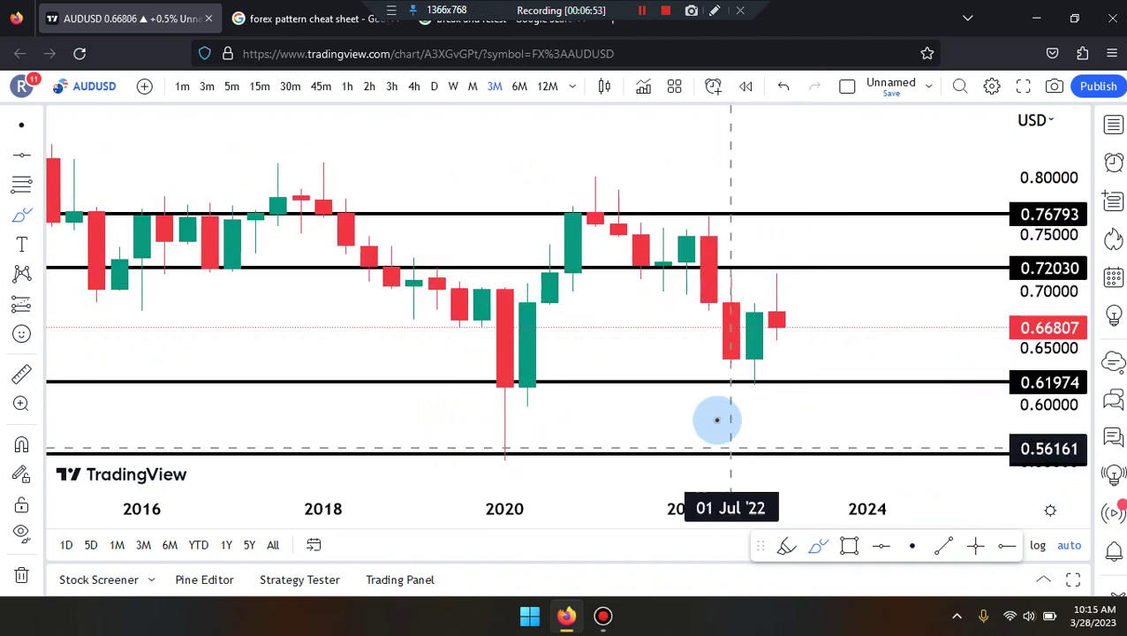
pyautogui.scroll(-1, 307, 273)
pyautogui.scroll(-1, 306, 273)
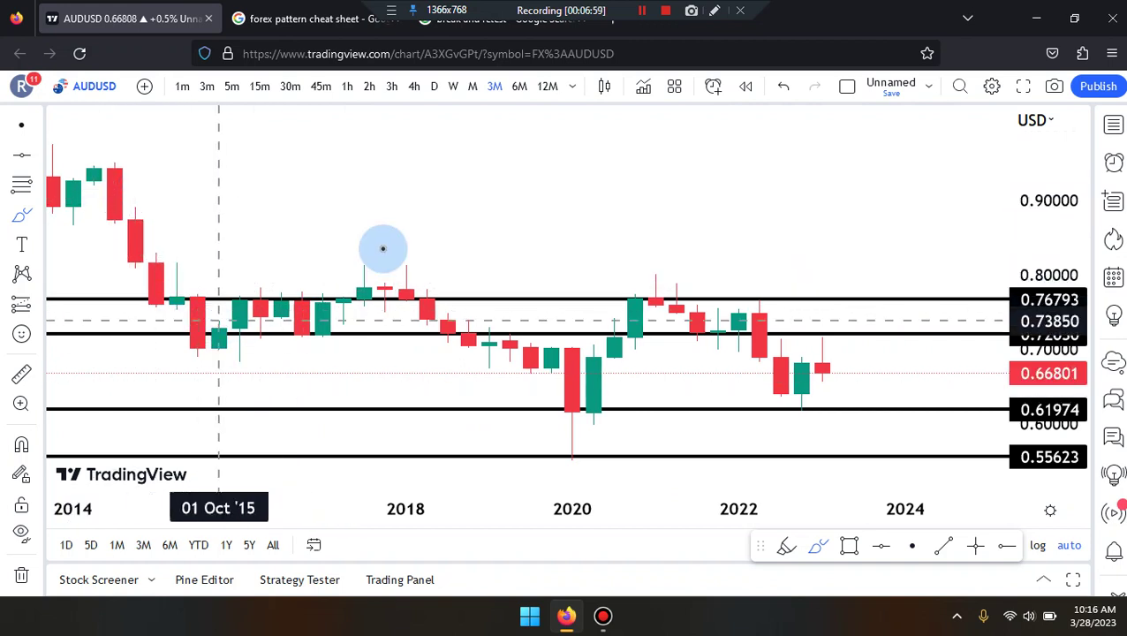
pyautogui.moveTo(240, 338)
pyautogui.mouseDown()
pyautogui.moveTo(371, 292)
pyautogui.moveTo(566, 372)
pyautogui.moveTo(656, 285)
pyautogui.moveTo(719, 349)
pyautogui.mouseUp()
pyautogui.moveTo(755, 309)
pyautogui.mouseDown()
pyautogui.moveTo(799, 377)
pyautogui.moveTo(801, 406)
pyautogui.moveTo(823, 340)
pyautogui.mouseUp()
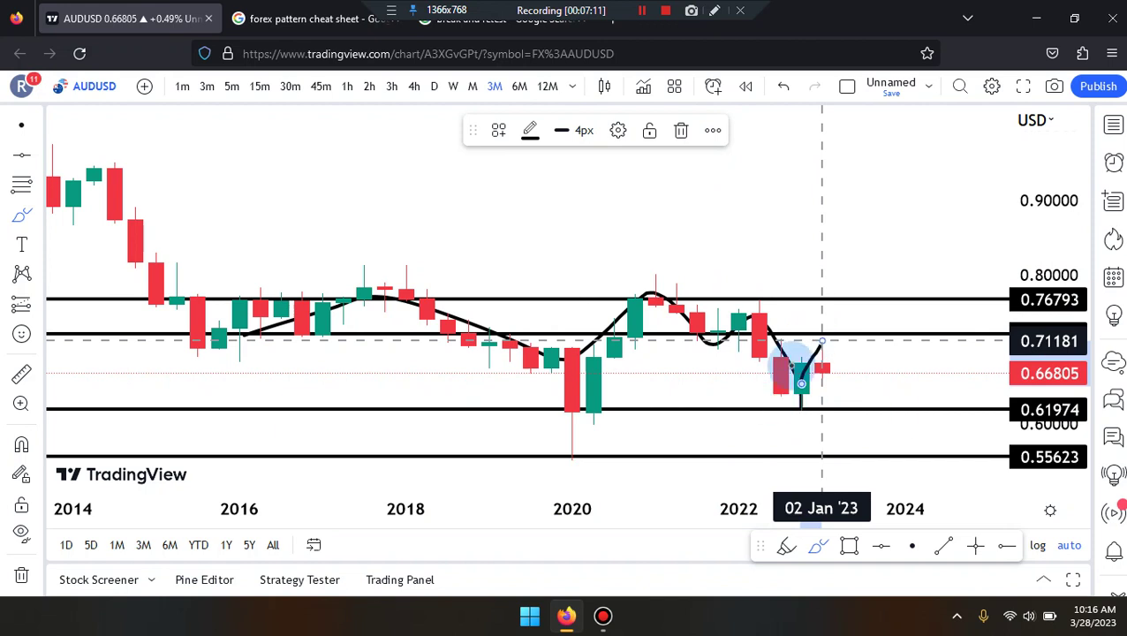
pyautogui.hotkey('ctrl', 'z')
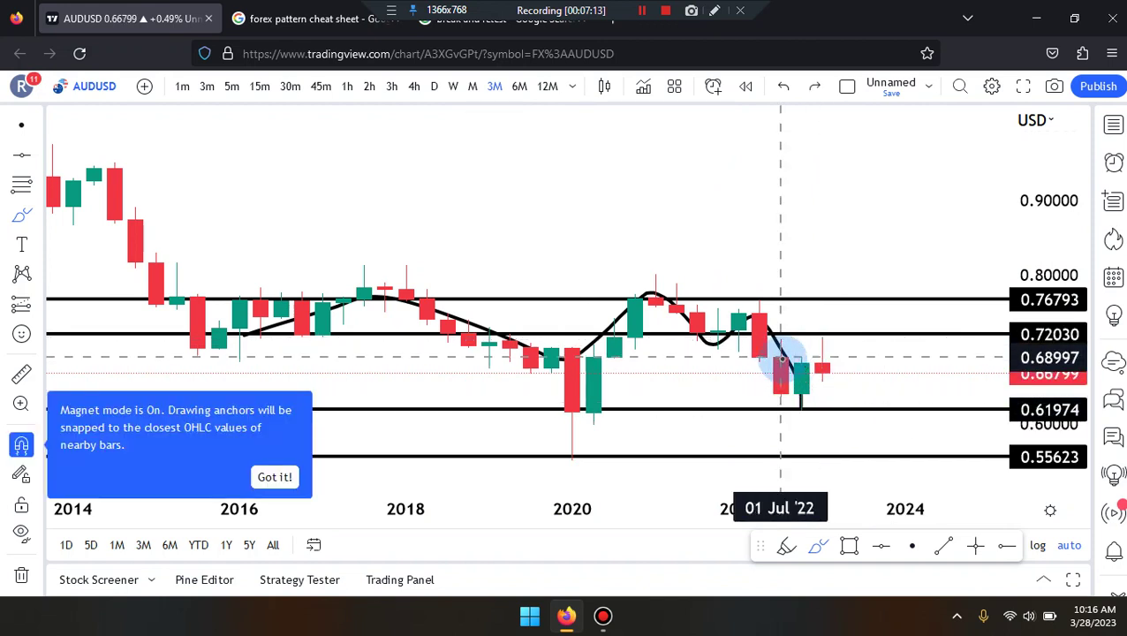
pyautogui.hotkey('ctrl', 'z')
pyautogui.scroll(3, 781, 358)
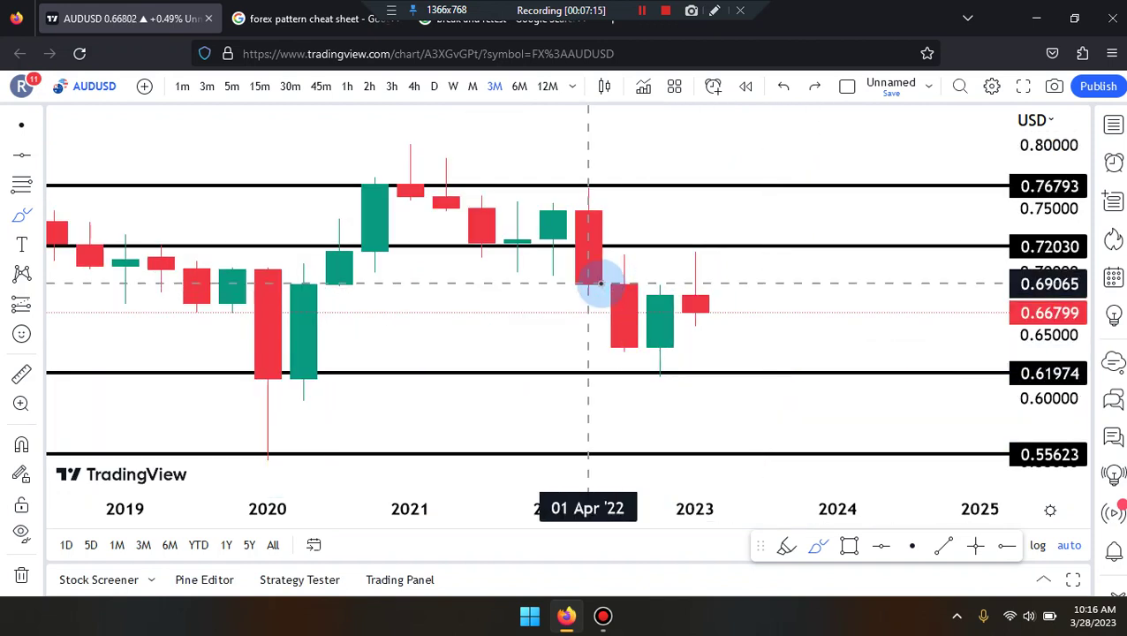
pyautogui.moveTo(711, 261)
pyautogui.mouseDown()
pyautogui.moveTo(745, 329)
pyautogui.moveTo(586, 332)
pyautogui.moveTo(599, 272)
pyautogui.moveTo(636, 289)
pyautogui.mouseUp()
pyautogui.hotkey('ctrl', 'z')
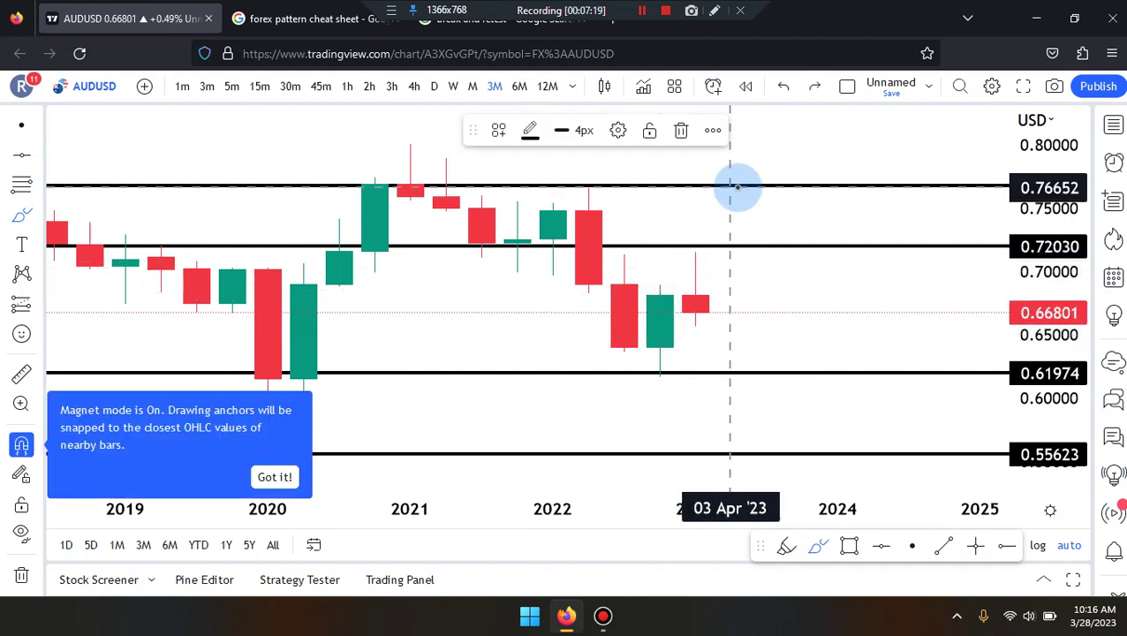
pyautogui.hotkey('ctrl', 'y')
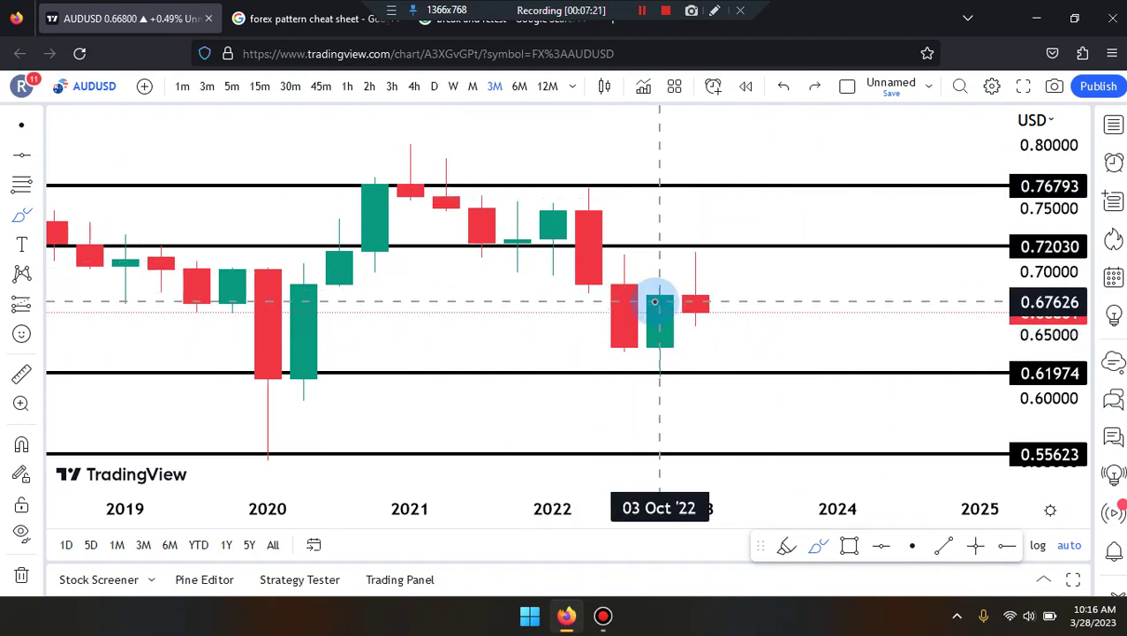
pyautogui.scroll(-5, 653, 302)
pyautogui.scroll(6, 747, 320)
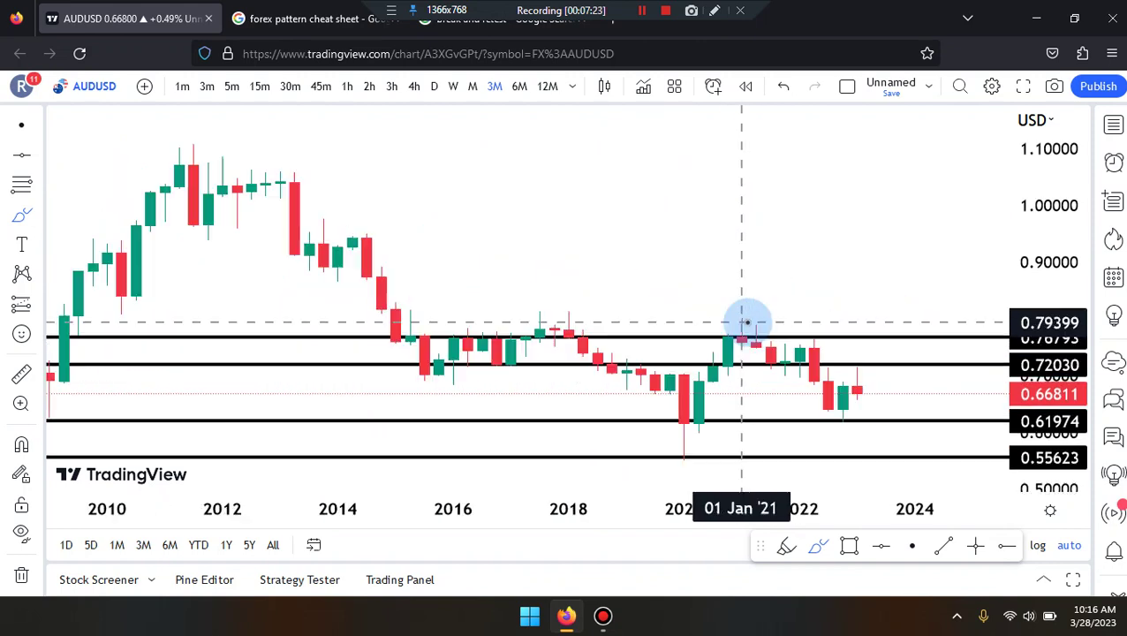
pyautogui.scroll(3, 746, 320)
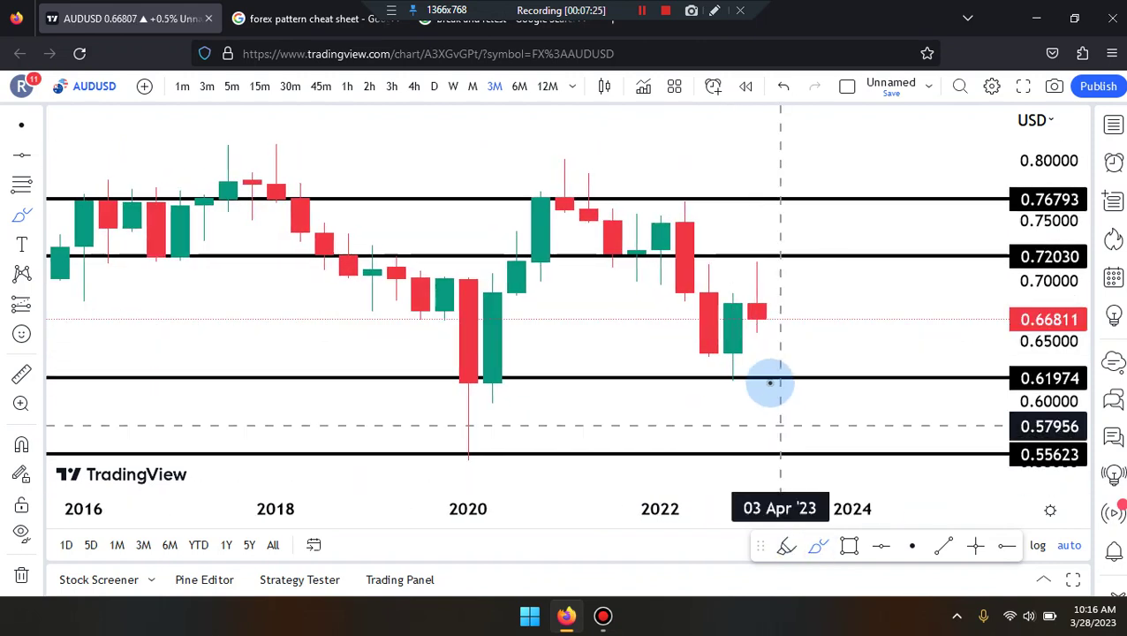
pyautogui.scroll(-2, 781, 424)
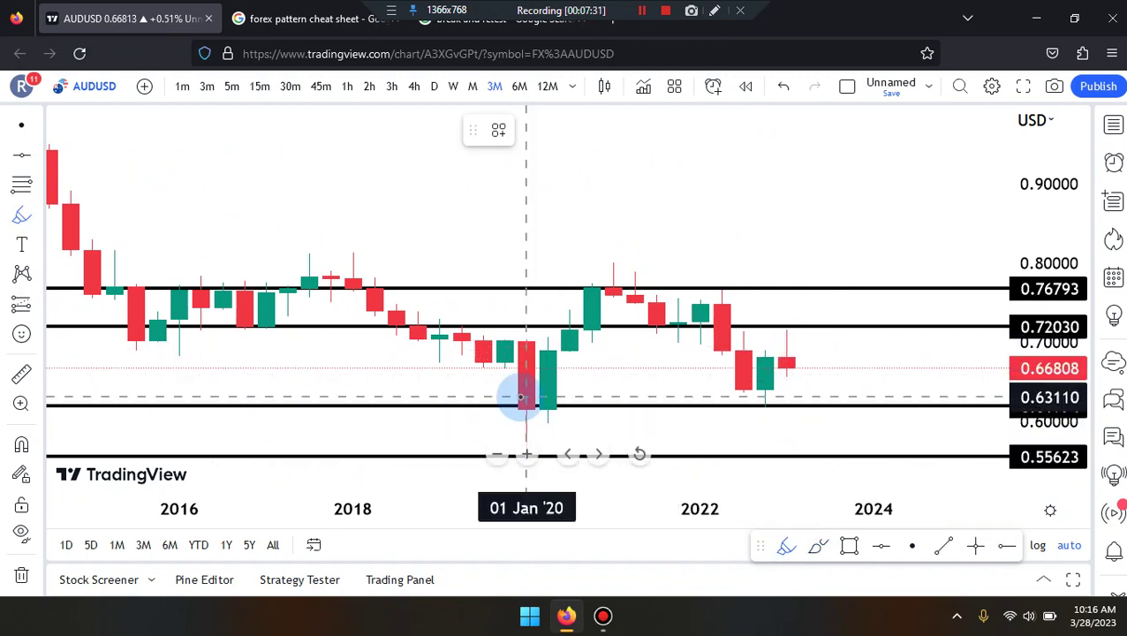
pyautogui.moveTo(461, 329); pyautogui.dragTo(523, 412)
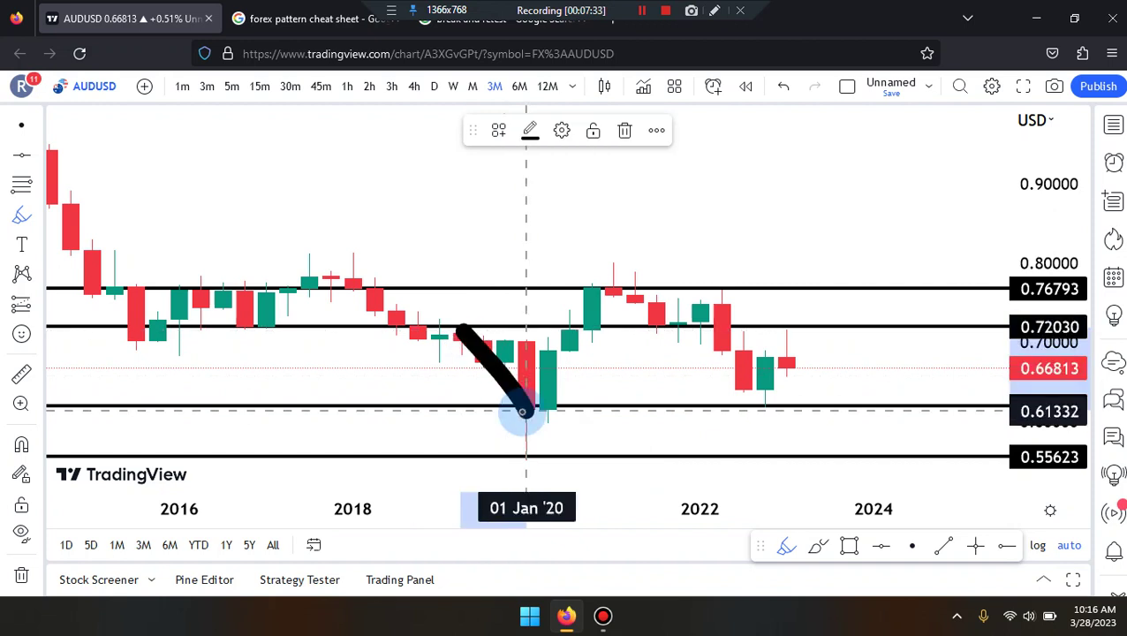
pyautogui.moveTo(634, 277)
pyautogui.mouseDown()
pyautogui.moveTo(698, 309)
pyautogui.moveTo(758, 385)
pyautogui.mouseUp()
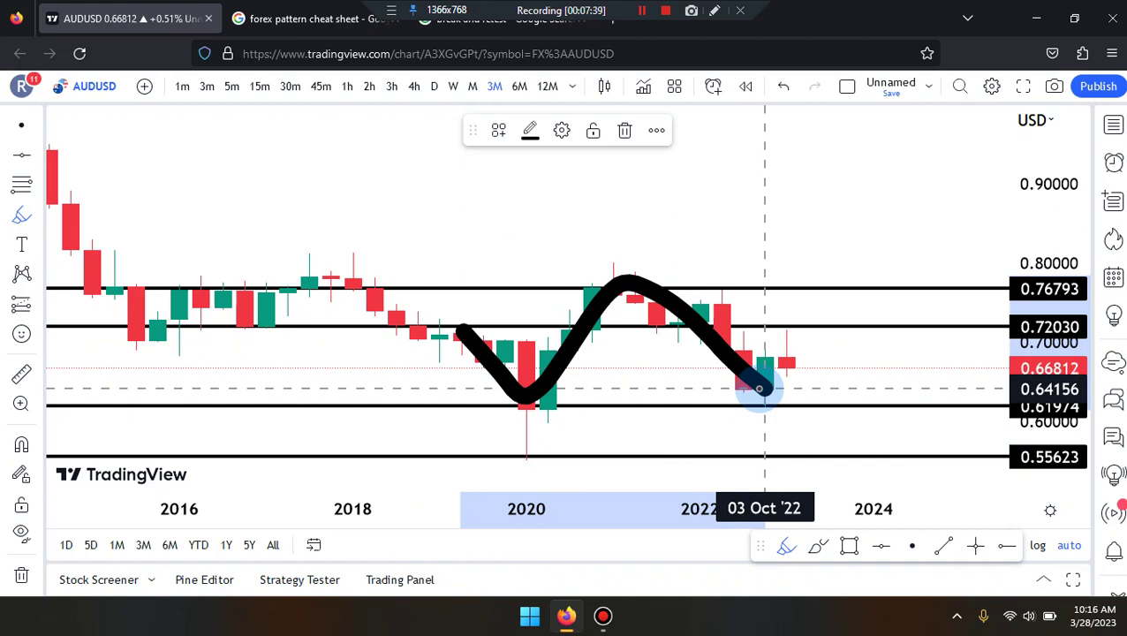
pyautogui.moveTo(676, 382); pyautogui.dragTo(803, 388)
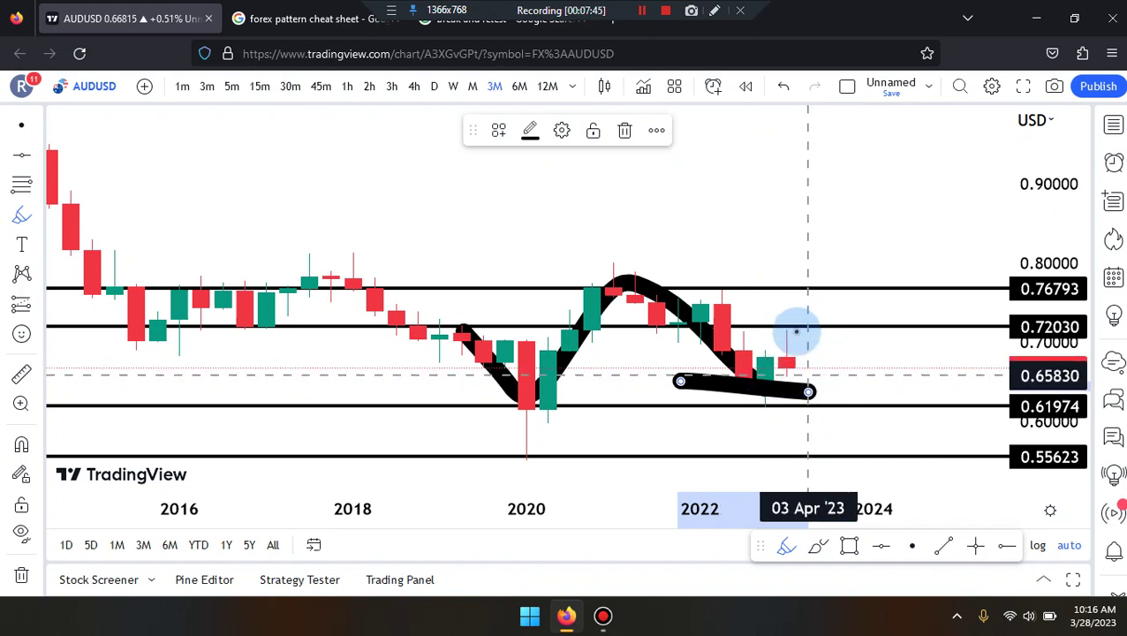
pyautogui.moveTo(766, 381); pyautogui.dragTo(830, 281)
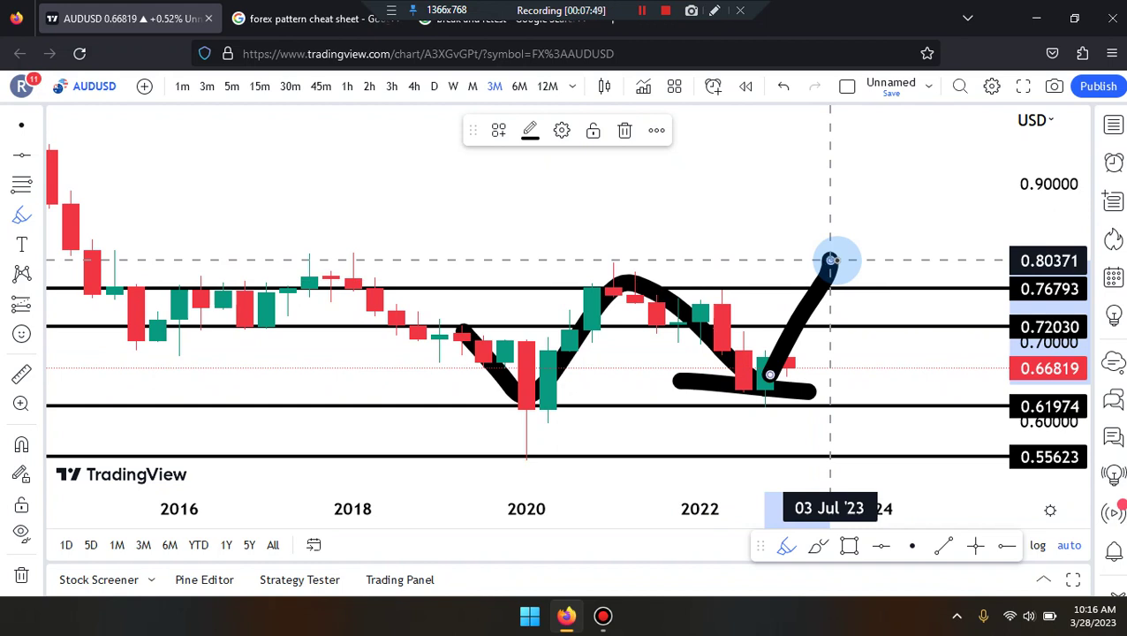
pyautogui.hotkey('ctrl', 'z')
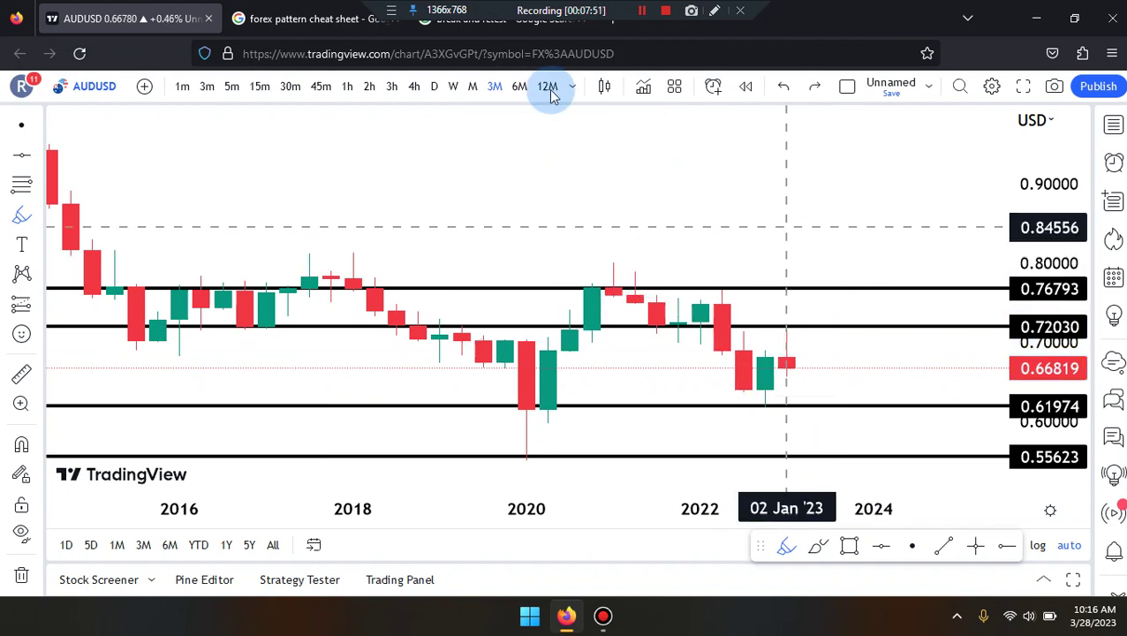
pyautogui.click(474, 85)
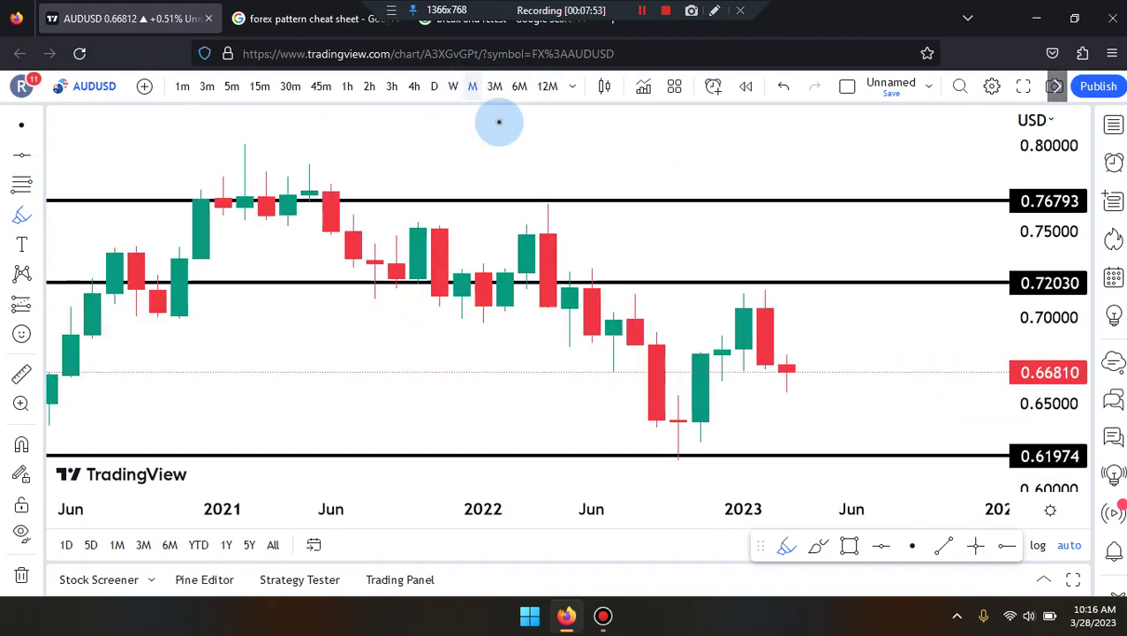
pyautogui.scroll(-5, 618, 270)
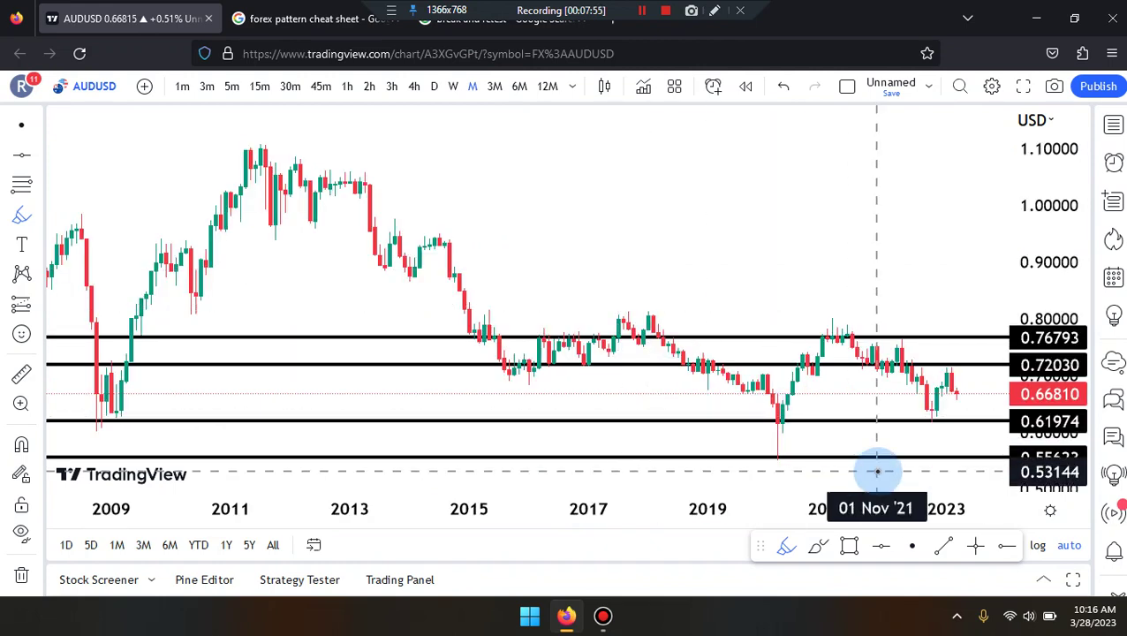
pyautogui.scroll(5, 875, 468)
pyautogui.scroll(5, 877, 470)
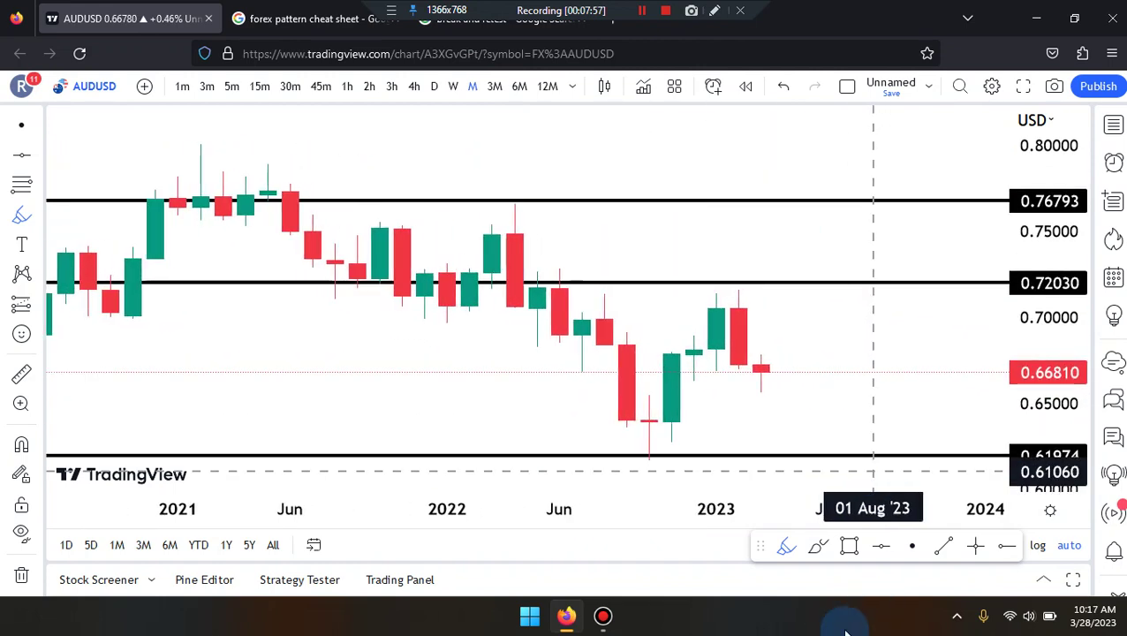
pyautogui.click(818, 549)
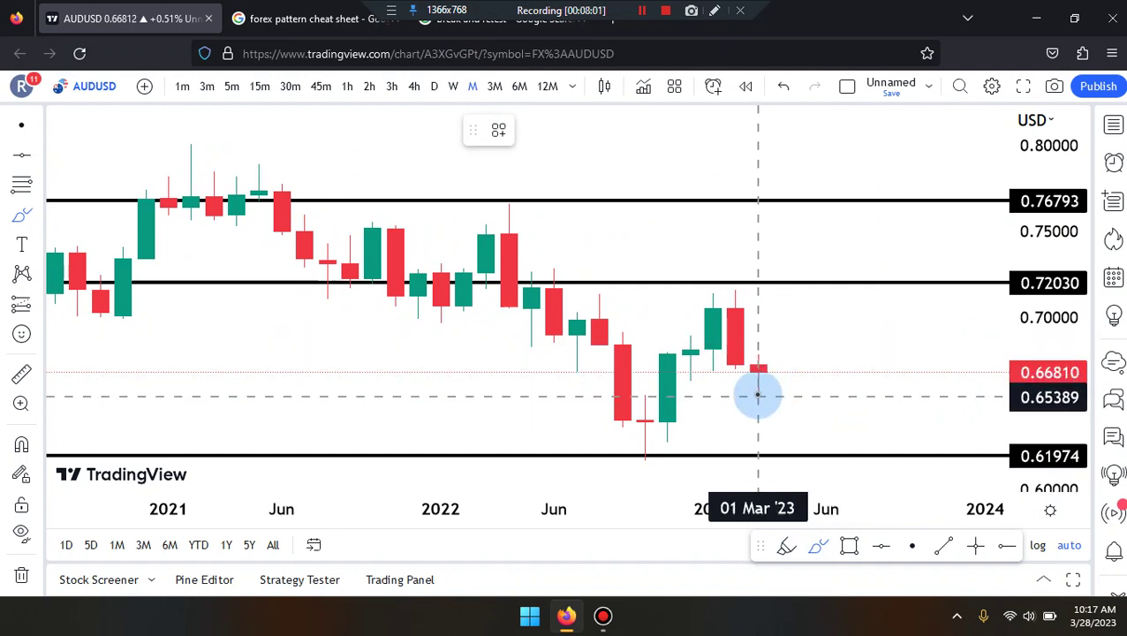
pyautogui.moveTo(709, 395); pyautogui.dragTo(812, 393)
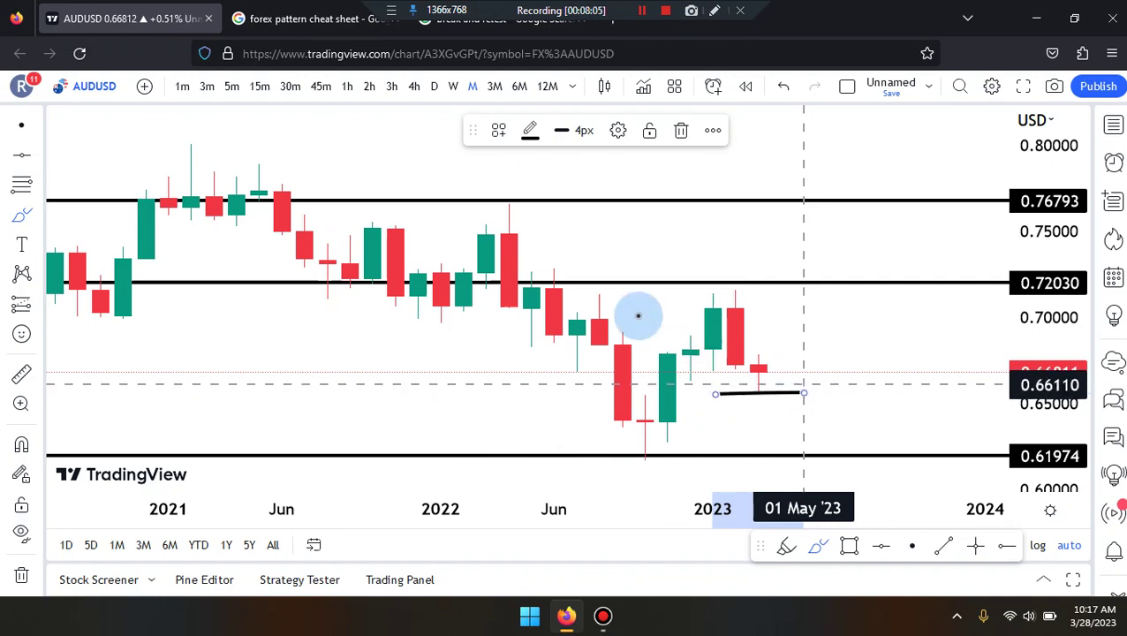
pyautogui.moveTo(627, 386); pyautogui.dragTo(649, 441)
pyautogui.scroll(-5, 652, 444)
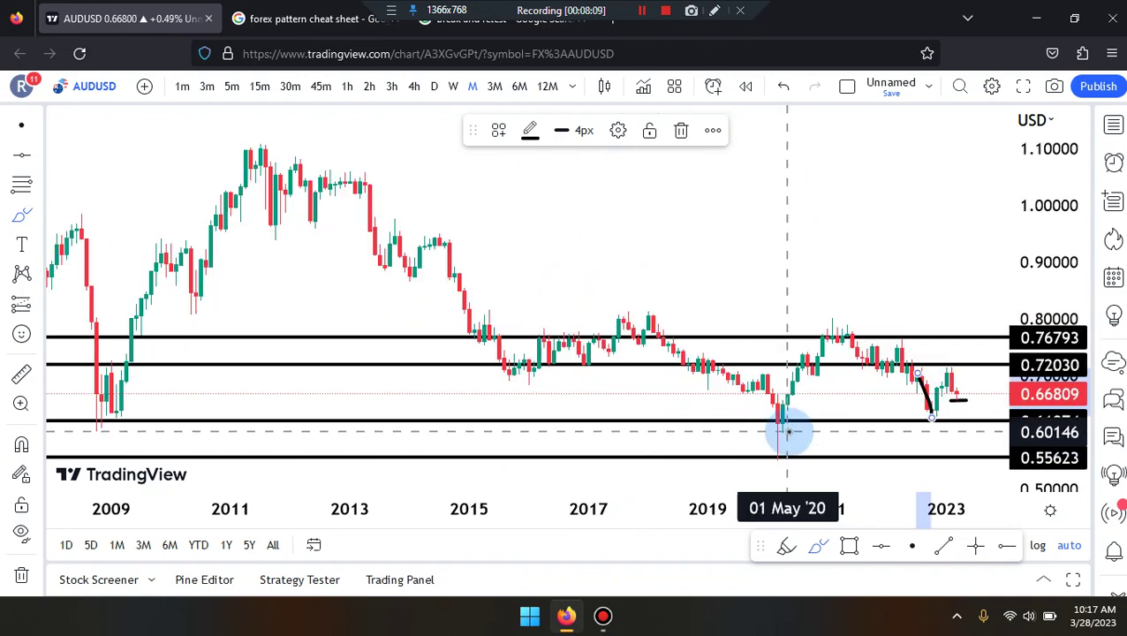
pyautogui.scroll(3, 792, 428)
pyautogui.scroll(-3, 790, 431)
pyautogui.press('ctrl')
pyautogui.scroll(3, 790, 431)
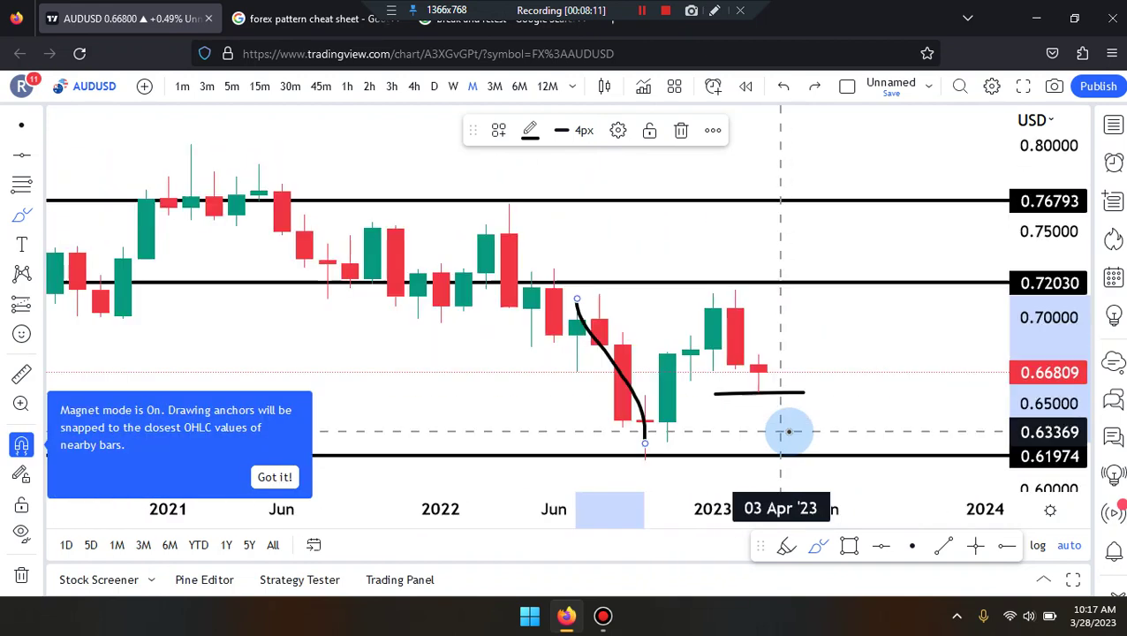
pyautogui.hotkey('ctrl', 'z')
pyautogui.hotkey('ctrl', 'z')
pyautogui.scroll(-1, 789, 431)
pyautogui.scroll(-2, 790, 432)
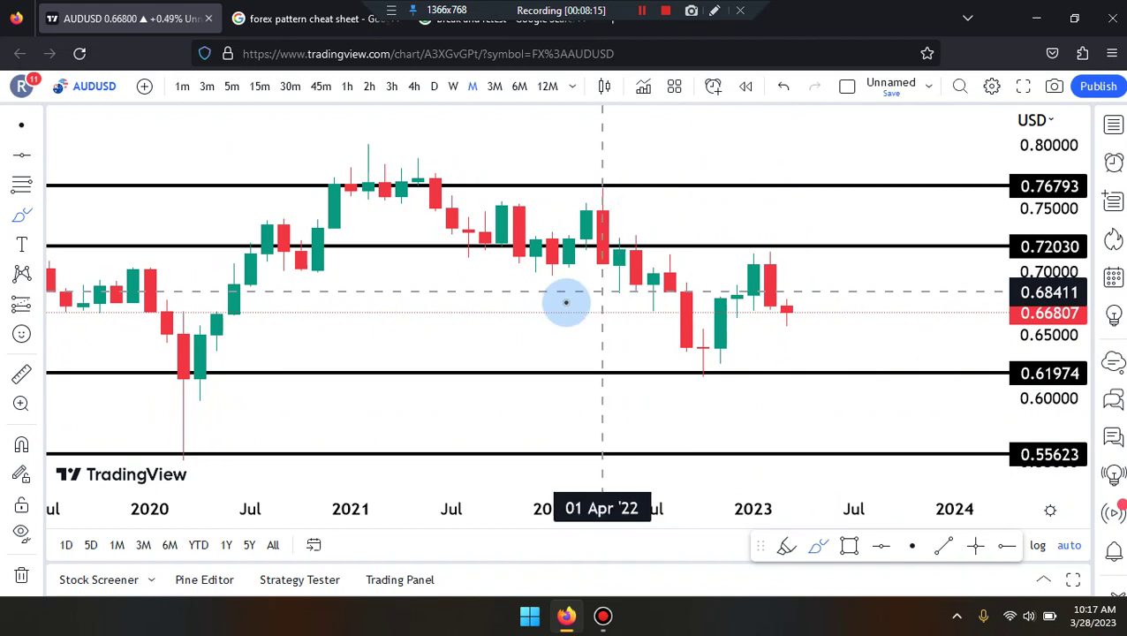
# Sketch the monthly price path: fall into the 2020 low, 2021 peak, drop to 0.62, rebound
pyautogui.moveTo(692, 429)
pyautogui.mouseDown()
pyautogui.moveTo(330, 422)
pyautogui.moveTo(224, 395)
pyautogui.mouseUp()
pyautogui.hotkey('ctrl', 'z')
pyautogui.moveTo(134, 263); pyautogui.dragTo(202, 415)
pyautogui.moveTo(274, 336)
pyautogui.mouseDown()
pyautogui.moveTo(394, 186)
pyautogui.moveTo(623, 238)
pyautogui.moveTo(731, 381)
pyautogui.mouseUp()
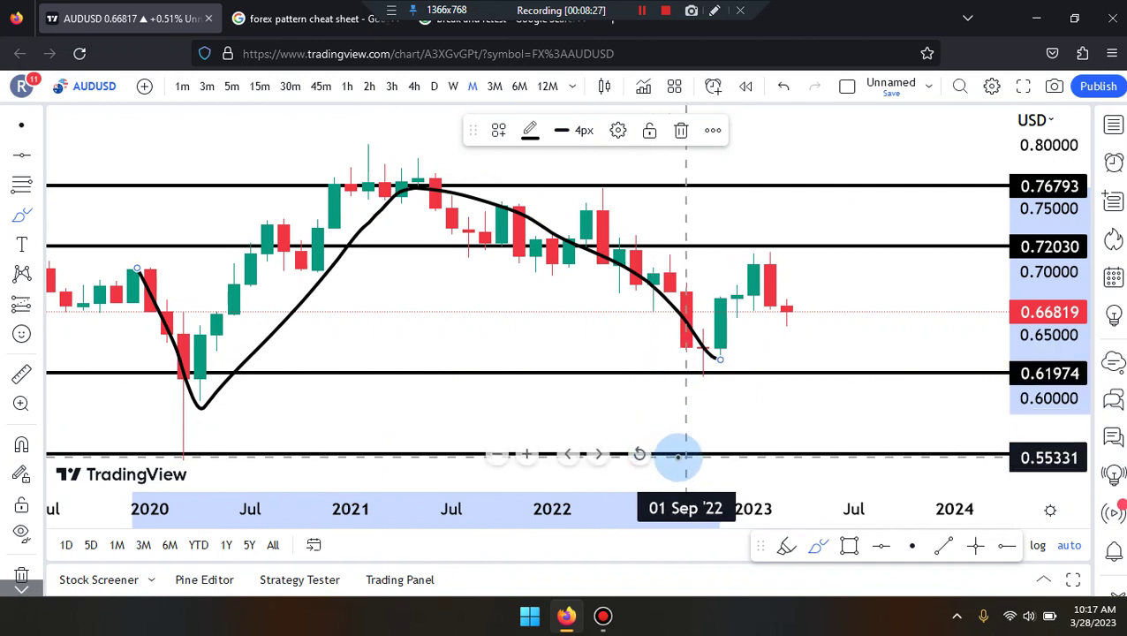
pyautogui.moveTo(760, 457)
pyautogui.mouseDown()
pyautogui.moveTo(671, 371)
pyautogui.moveTo(740, 377)
pyautogui.mouseUp()
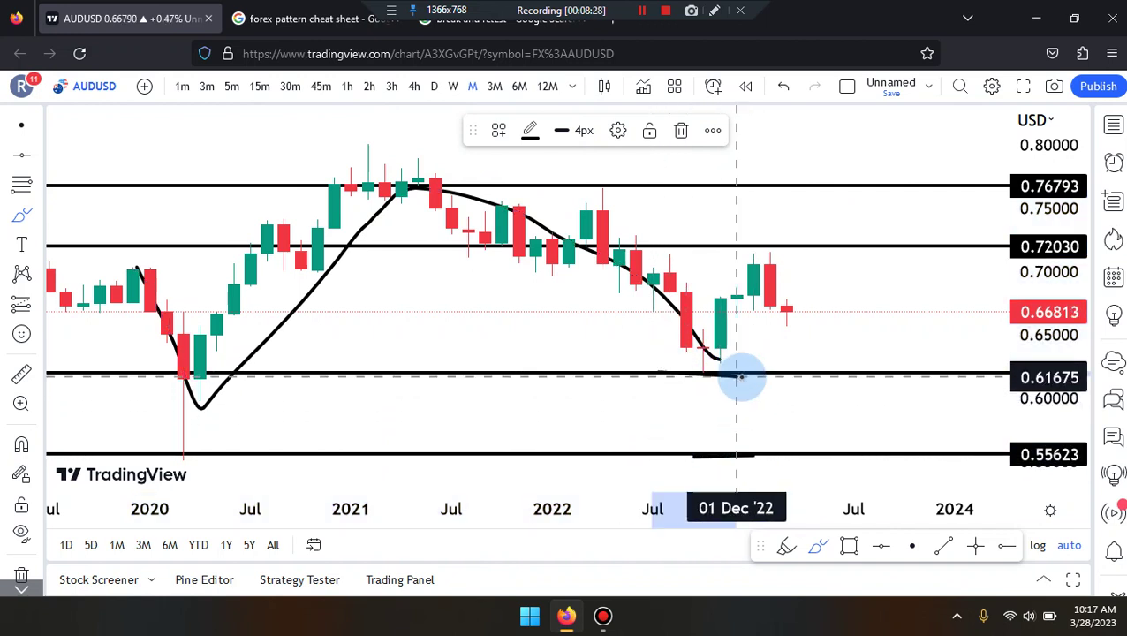
pyautogui.moveTo(685, 324)
pyautogui.mouseDown()
pyautogui.moveTo(671, 307)
pyautogui.moveTo(723, 371)
pyautogui.mouseUp()
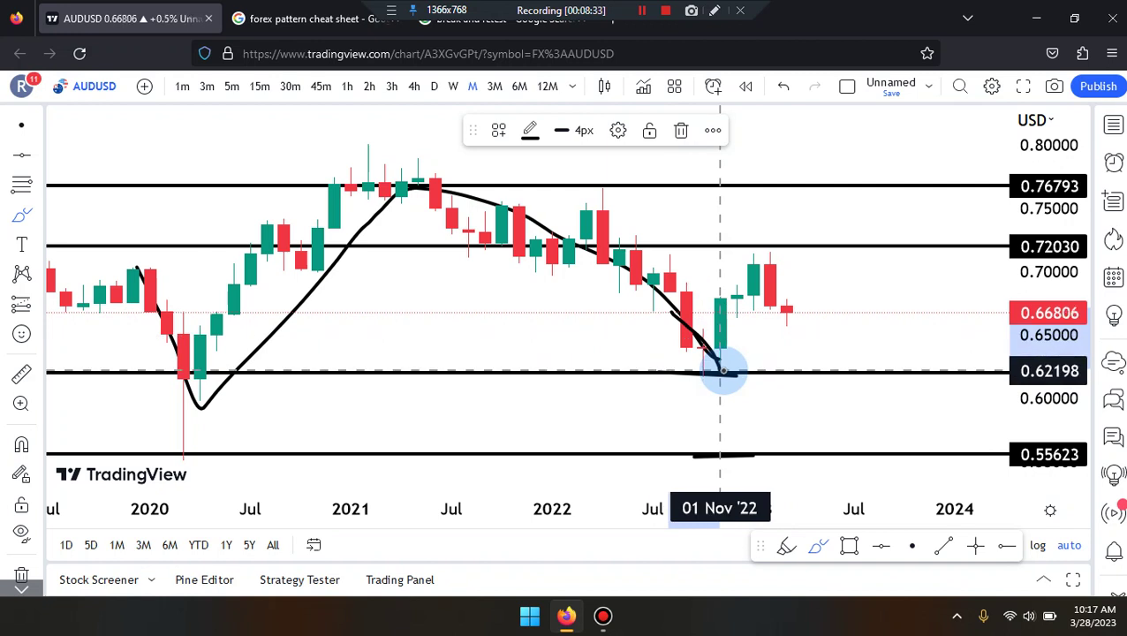
pyautogui.moveTo(722, 358)
pyautogui.mouseDown()
pyautogui.moveTo(768, 253)
pyautogui.moveTo(786, 283)
pyautogui.mouseUp()
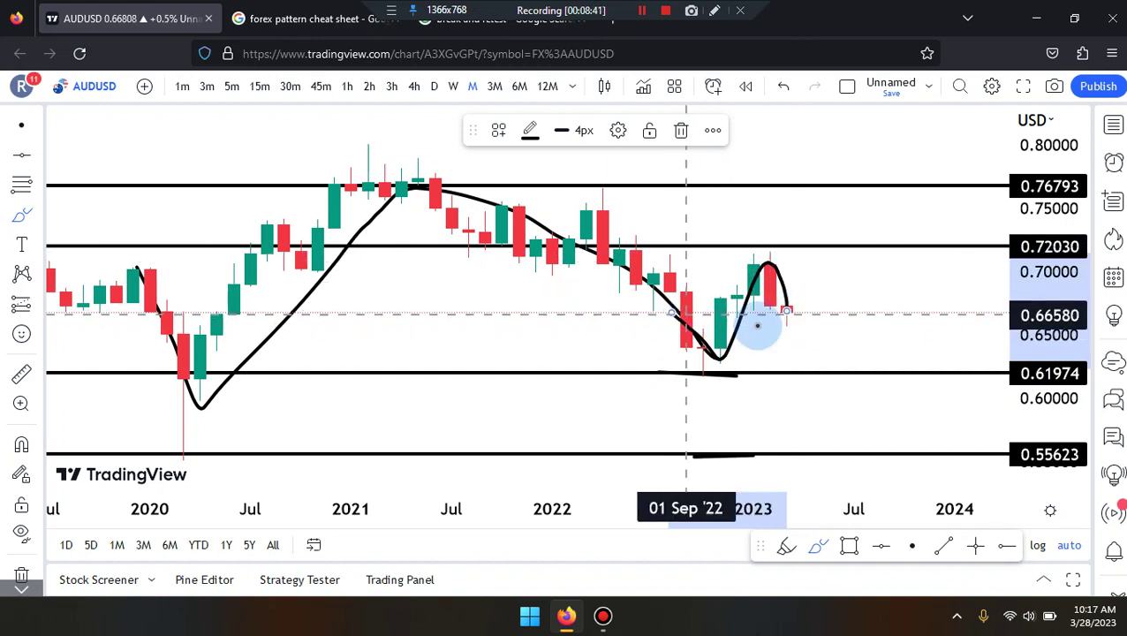
# Add late-2022 strokes, undo the recent sketches, and switch to weekly (W) candles
pyautogui.moveTo(685, 315); pyautogui.dragTo(802, 323)
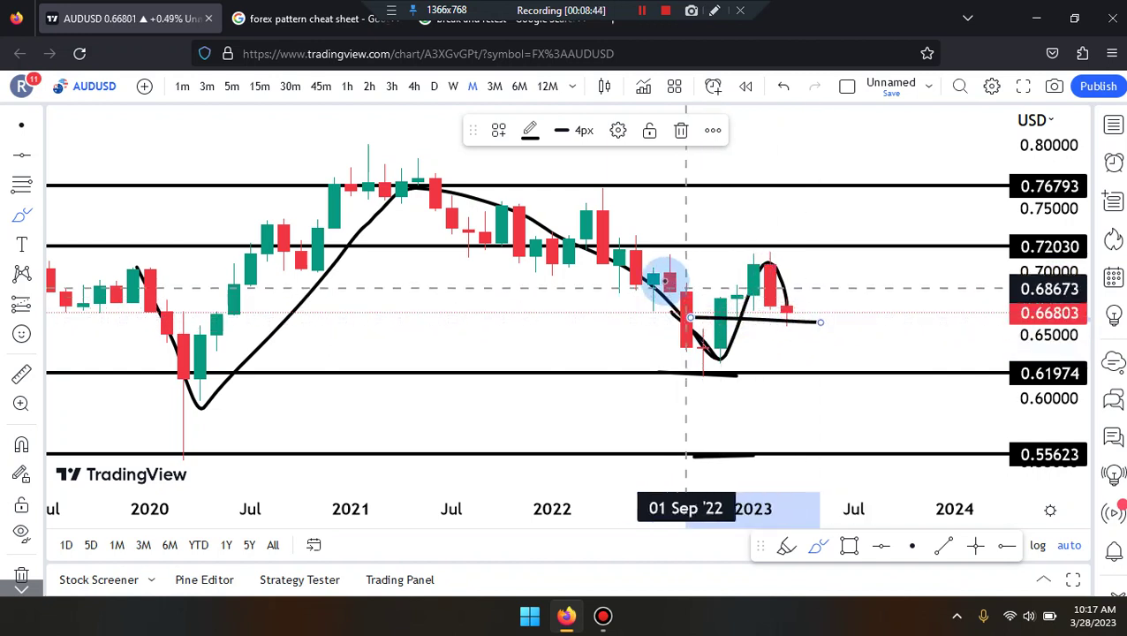
pyautogui.moveTo(680, 276)
pyautogui.mouseDown()
pyautogui.moveTo(722, 357)
pyautogui.moveTo(753, 298)
pyautogui.moveTo(799, 314)
pyautogui.mouseUp()
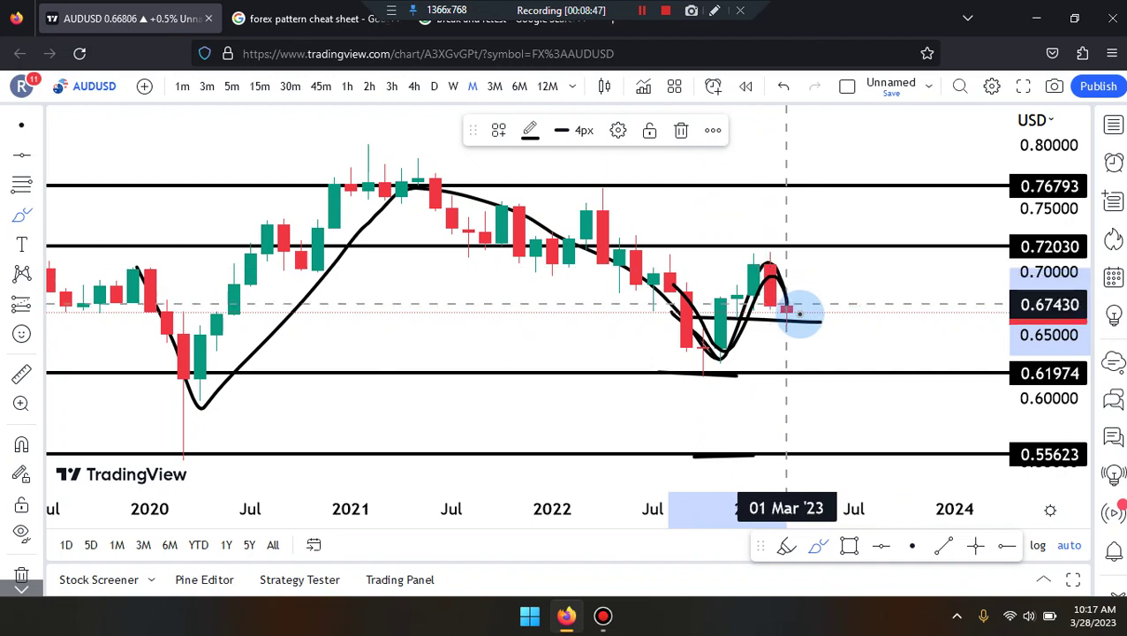
pyautogui.moveTo(856, 229); pyautogui.dragTo(855, 231)
pyautogui.hotkey('ctrl', 'z')
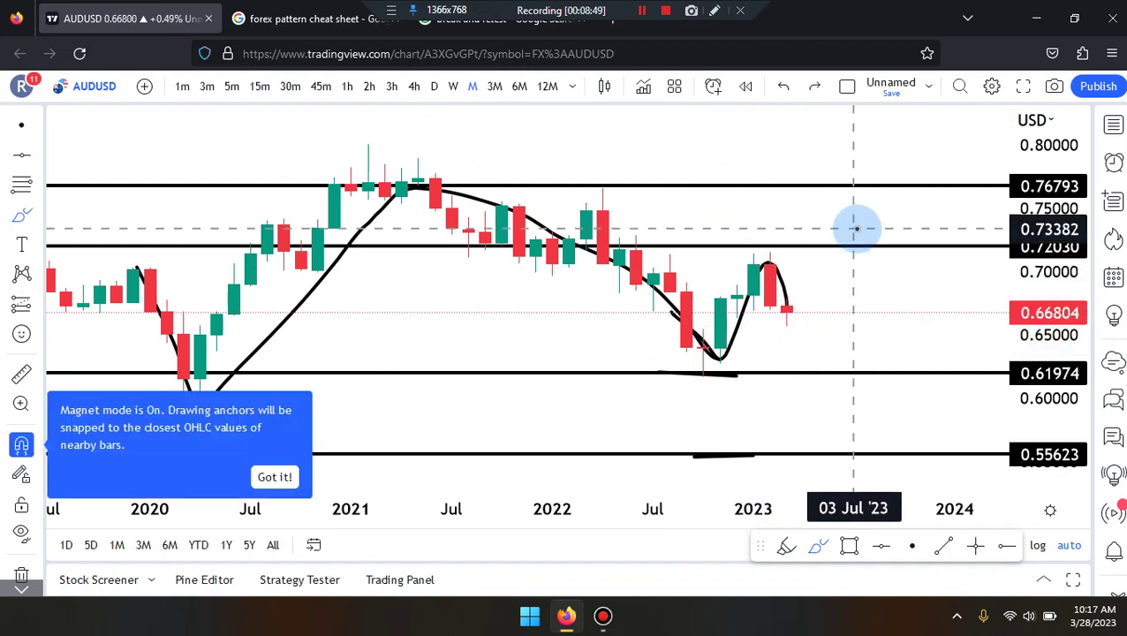
pyautogui.hotkey('ctrl', 'z')
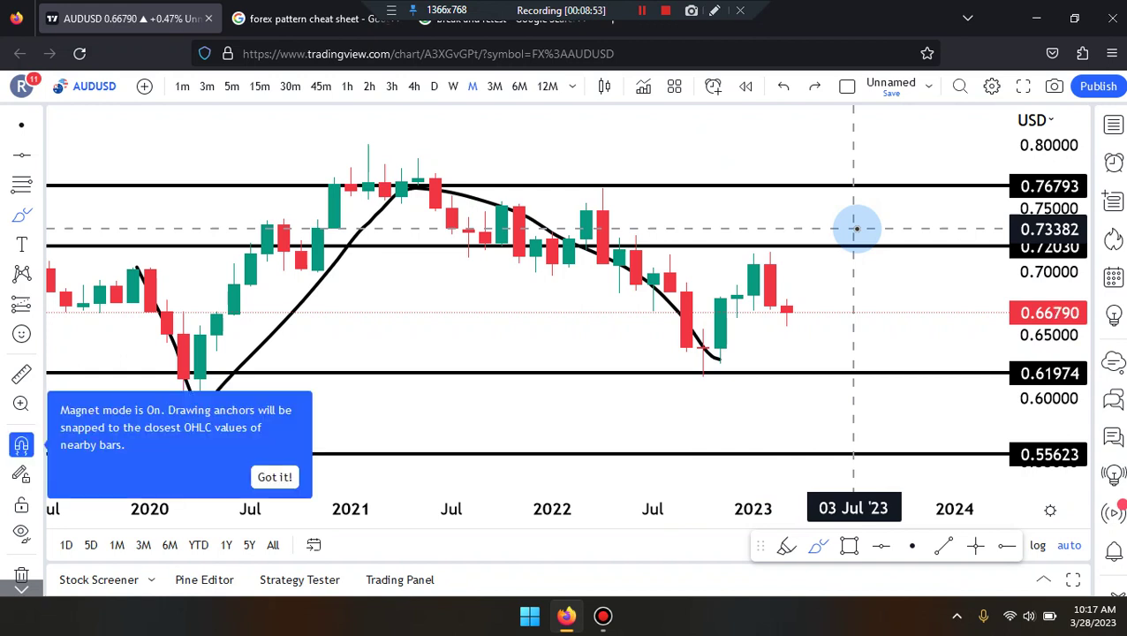
pyautogui.hotkey('ctrl', 'z')
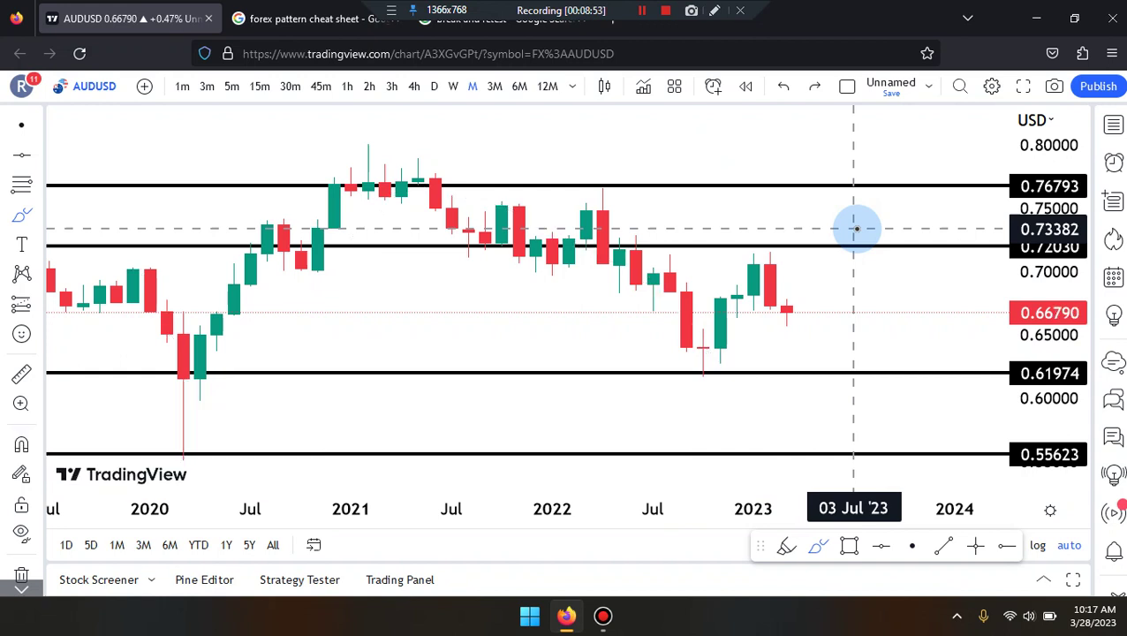
pyautogui.click(454, 86)
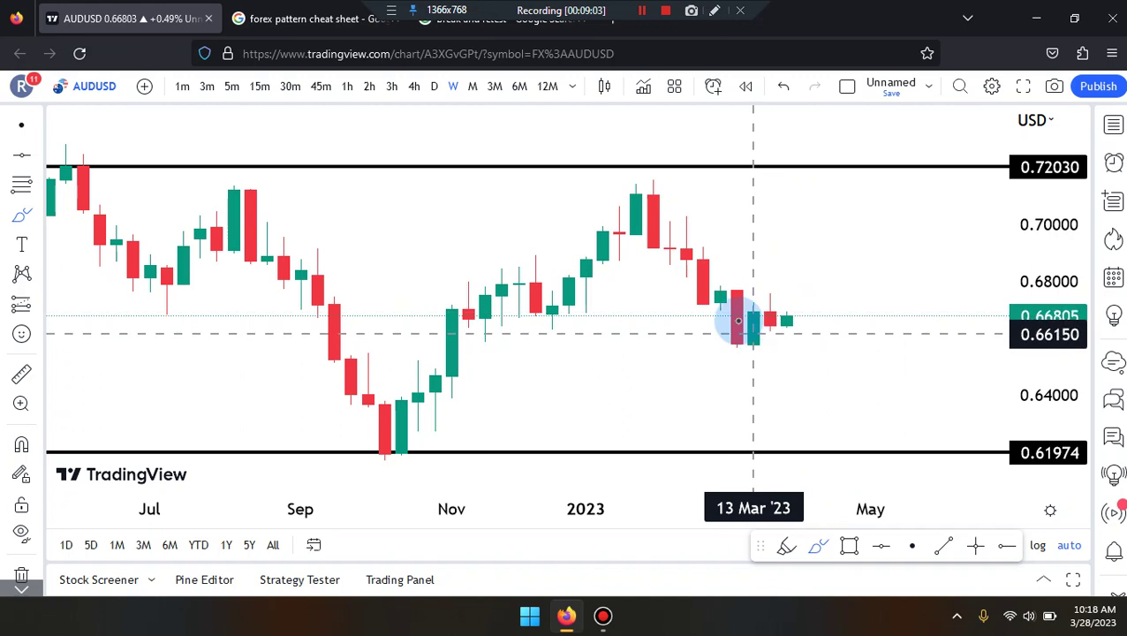
# Brush a loop around the latest weekly candles, sketch a V path from the Sep high, then undo it
pyautogui.moveTo(833, 288)
pyautogui.mouseDown()
pyautogui.moveTo(837, 335)
pyautogui.moveTo(800, 350)
pyautogui.moveTo(687, 343)
pyautogui.mouseUp()
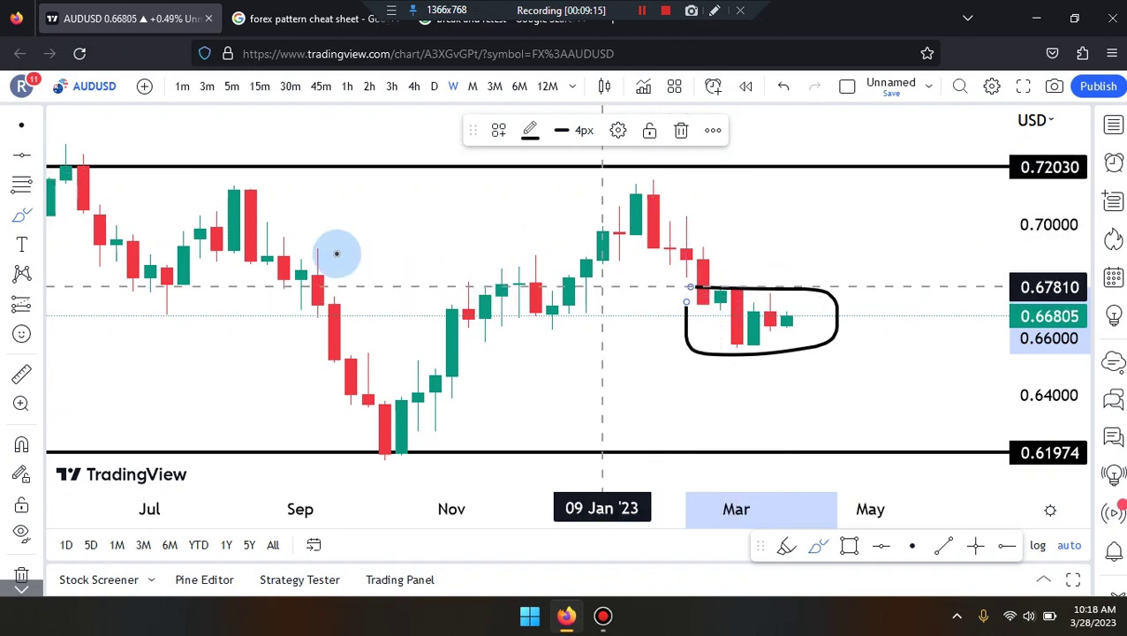
pyautogui.click(412, 444)
pyautogui.moveTo(303, 261)
pyautogui.mouseDown()
pyautogui.moveTo(490, 319)
pyautogui.moveTo(567, 221)
pyautogui.mouseUp()
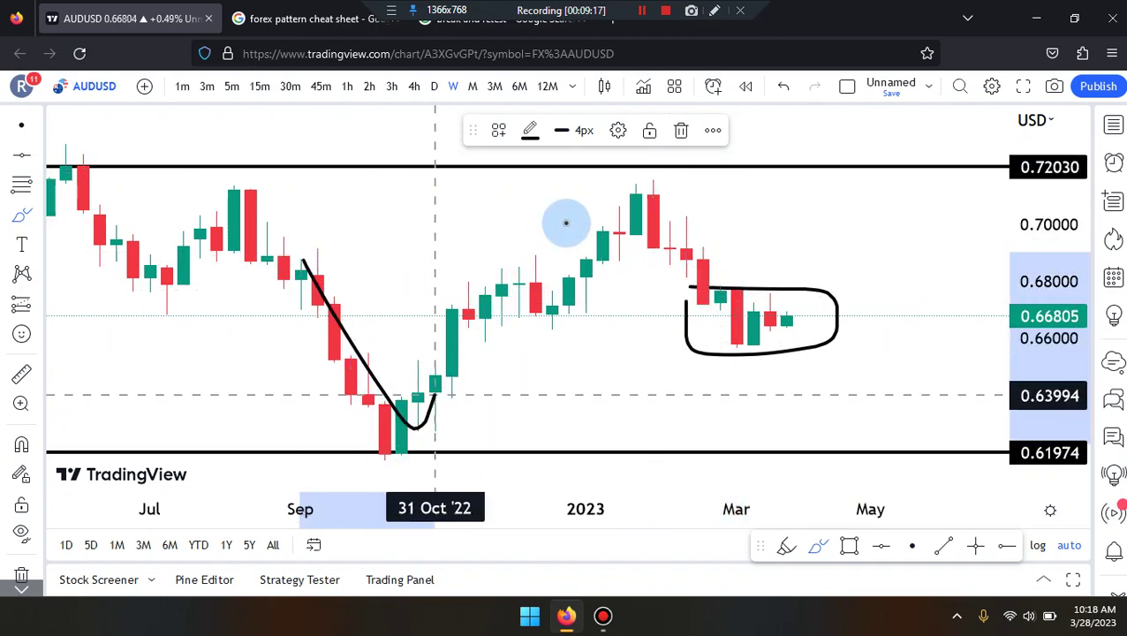
pyautogui.moveTo(702, 302)
pyautogui.mouseDown()
pyautogui.moveTo(754, 335)
pyautogui.moveTo(777, 317)
pyautogui.mouseUp()
pyautogui.moveTo(854, 220); pyautogui.dragTo(855, 219)
pyautogui.hotkey('ctrl', 'z')
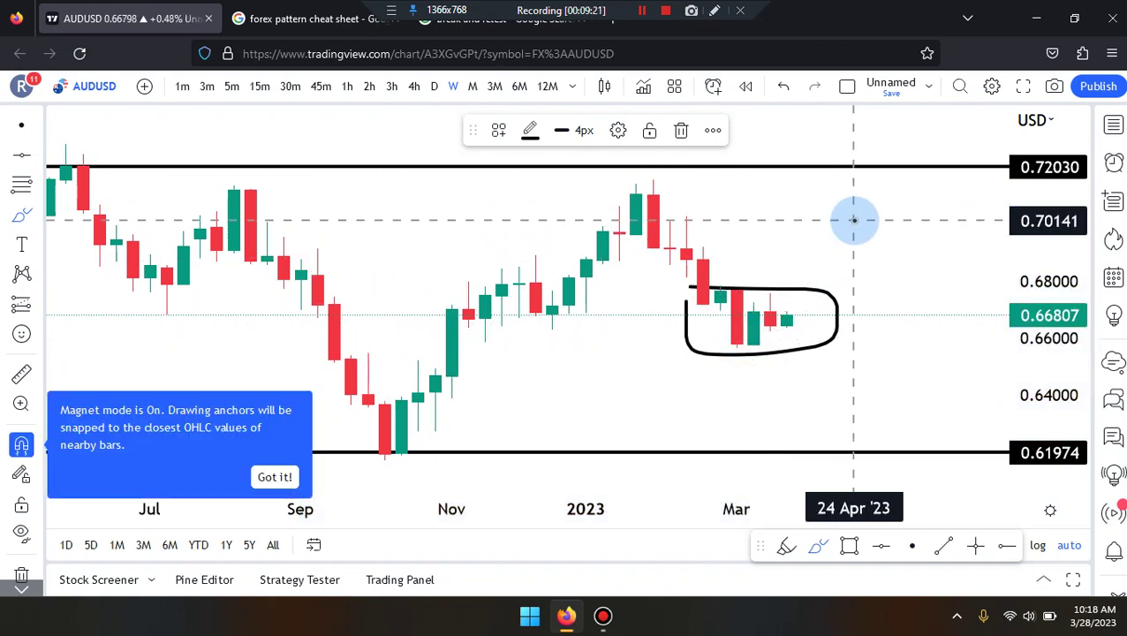
# Sketch a dip inside the loop, undo the weekly sketches, and switch AUDUSD to daily candles
pyautogui.moveTo(720, 291)
pyautogui.mouseDown()
pyautogui.moveTo(755, 340)
pyautogui.moveTo(769, 298)
pyautogui.moveTo(785, 327)
pyautogui.mouseUp()
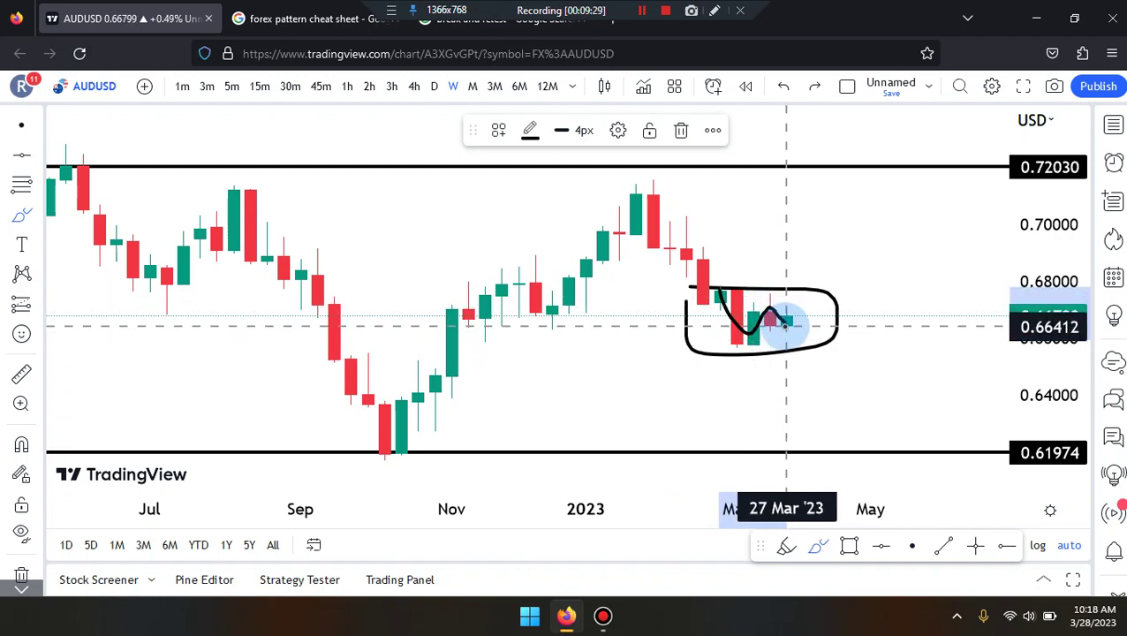
pyautogui.moveTo(819, 269); pyautogui.dragTo(837, 231)
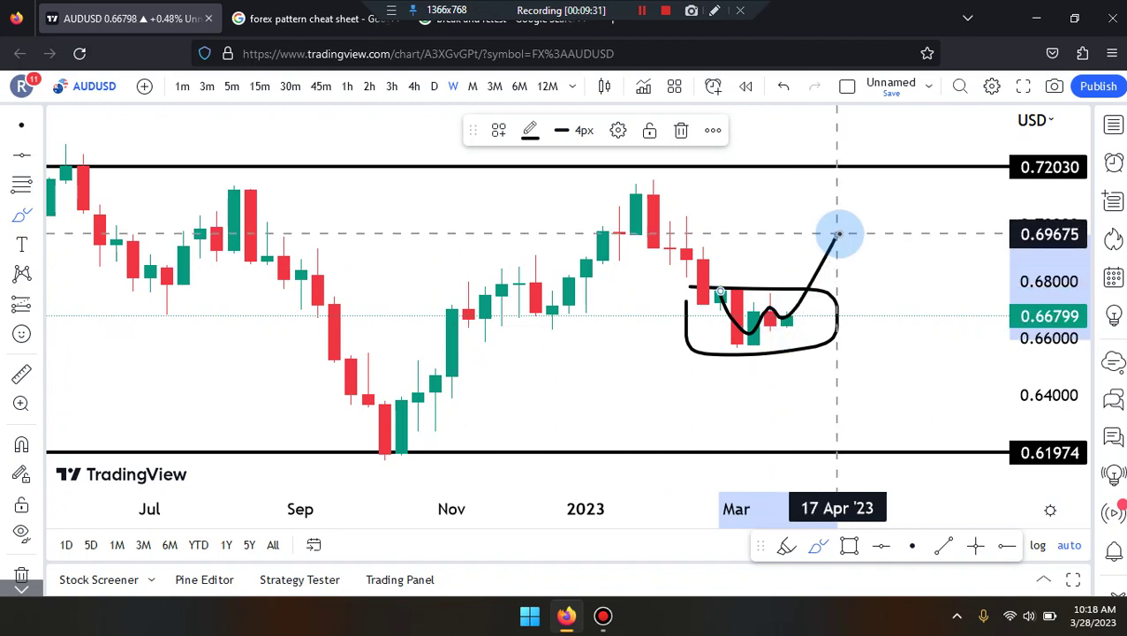
pyautogui.hotkey('ctrl', 'z')
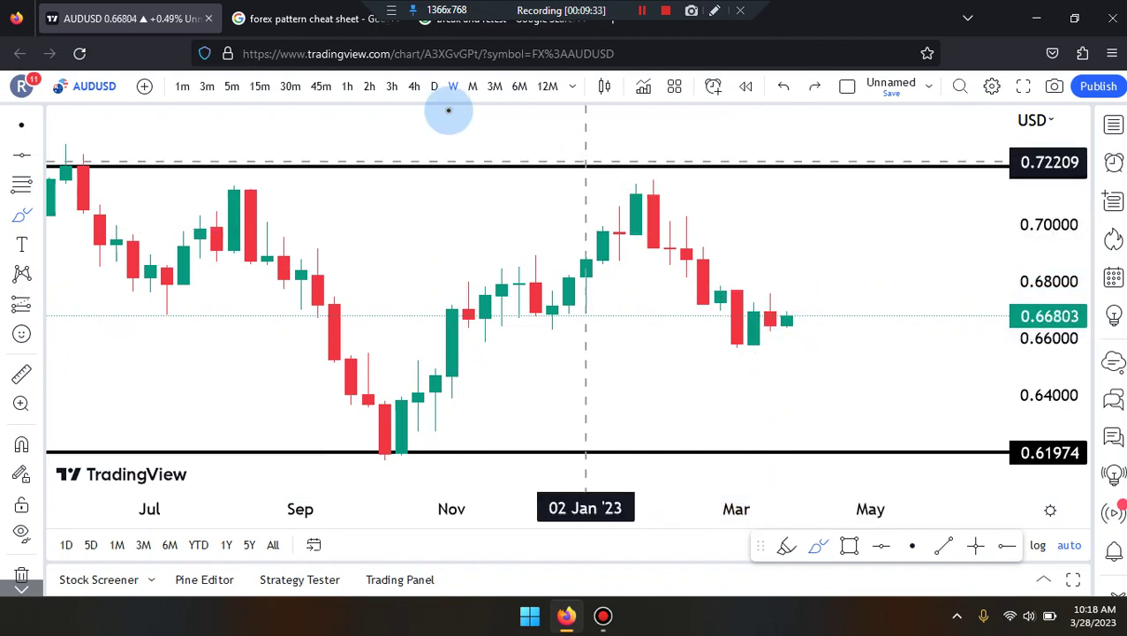
pyautogui.click(433, 87)
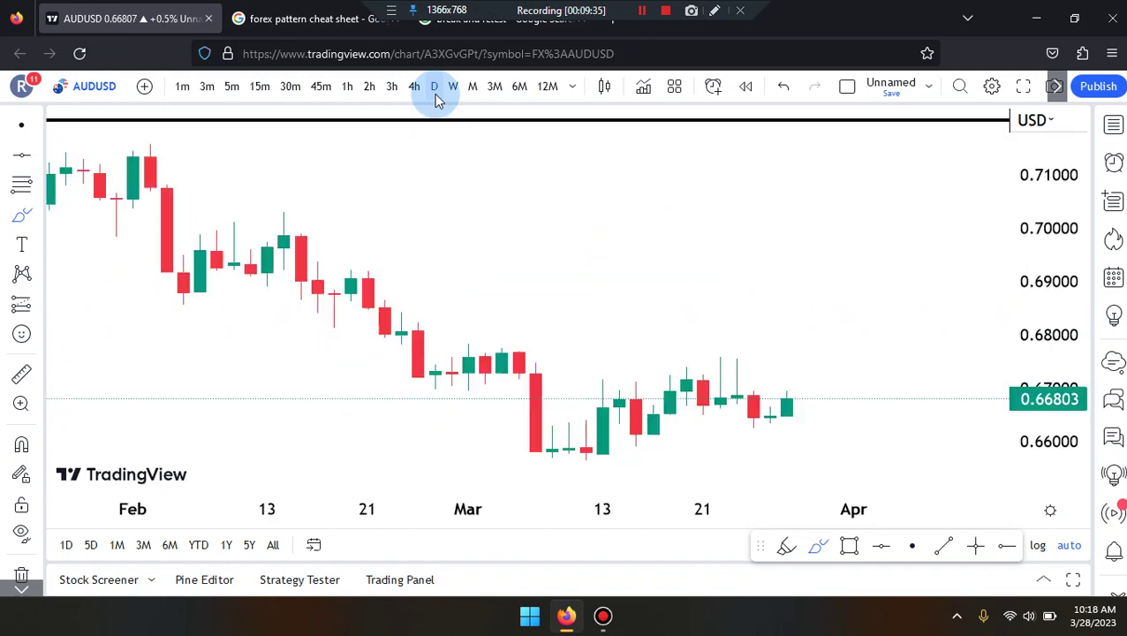
# Brush a closed loop around the March daily candles and a small loop above the range top
pyautogui.moveTo(546, 347)
pyautogui.mouseDown()
pyautogui.moveTo(777, 340)
pyautogui.moveTo(840, 357)
pyautogui.moveTo(853, 429)
pyautogui.mouseUp()
pyautogui.moveTo(739, 470)
pyautogui.mouseDown()
pyautogui.moveTo(496, 465)
pyautogui.moveTo(486, 364)
pyautogui.moveTo(501, 362)
pyautogui.mouseUp()
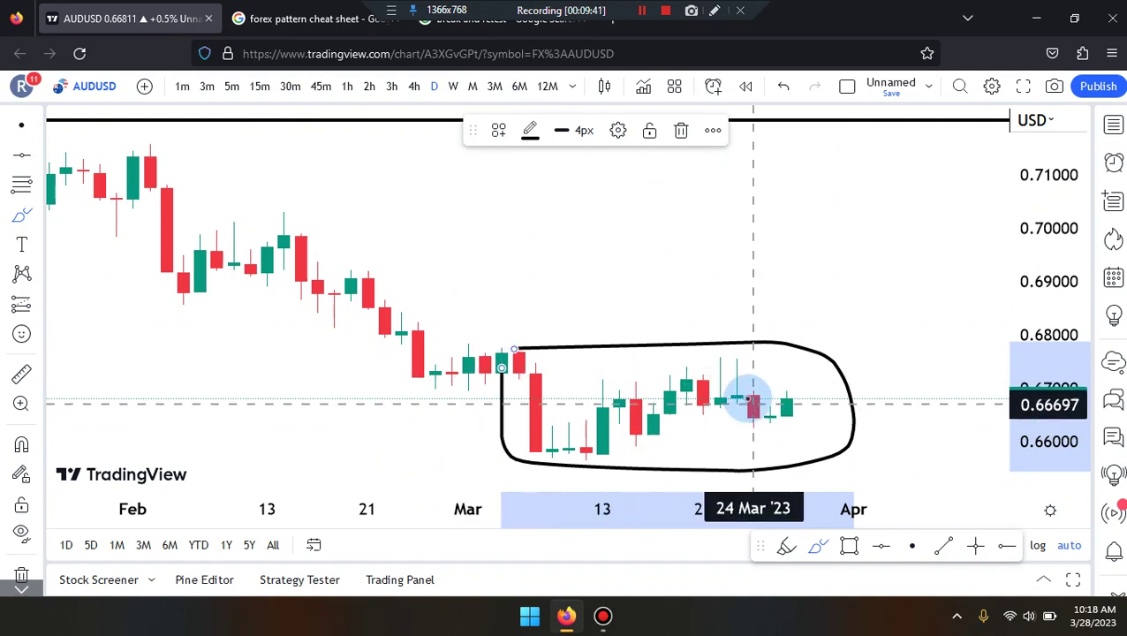
pyautogui.moveTo(702, 335)
pyautogui.mouseDown()
pyautogui.moveTo(754, 309)
pyautogui.moveTo(736, 377)
pyautogui.moveTo(745, 342)
pyautogui.moveTo(721, 348)
pyautogui.moveTo(719, 338)
pyautogui.mouseUp()
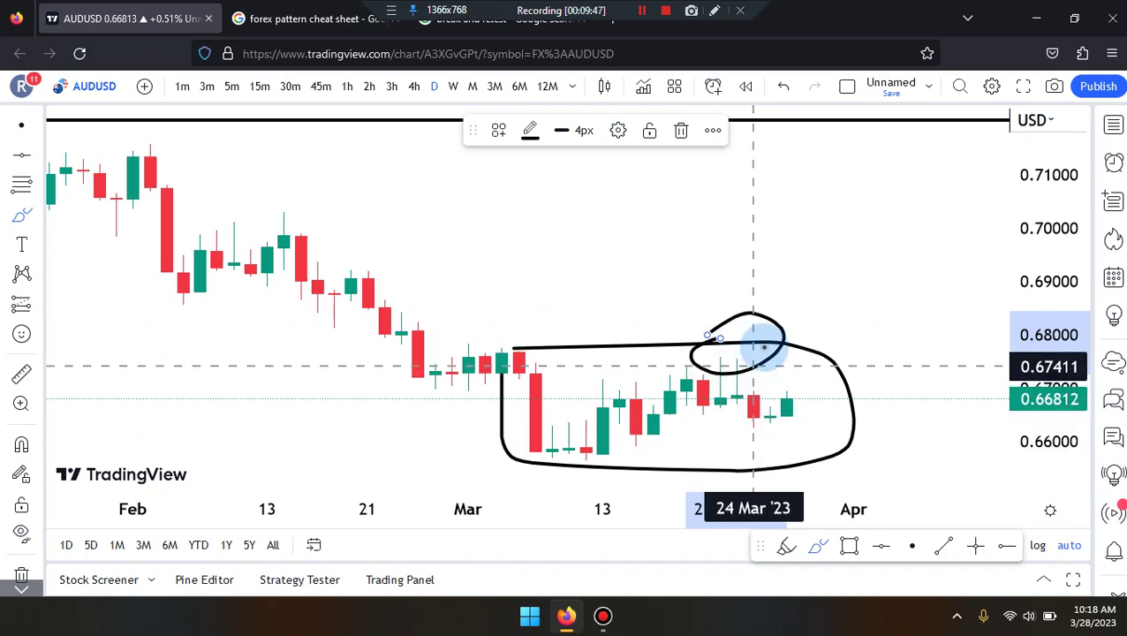